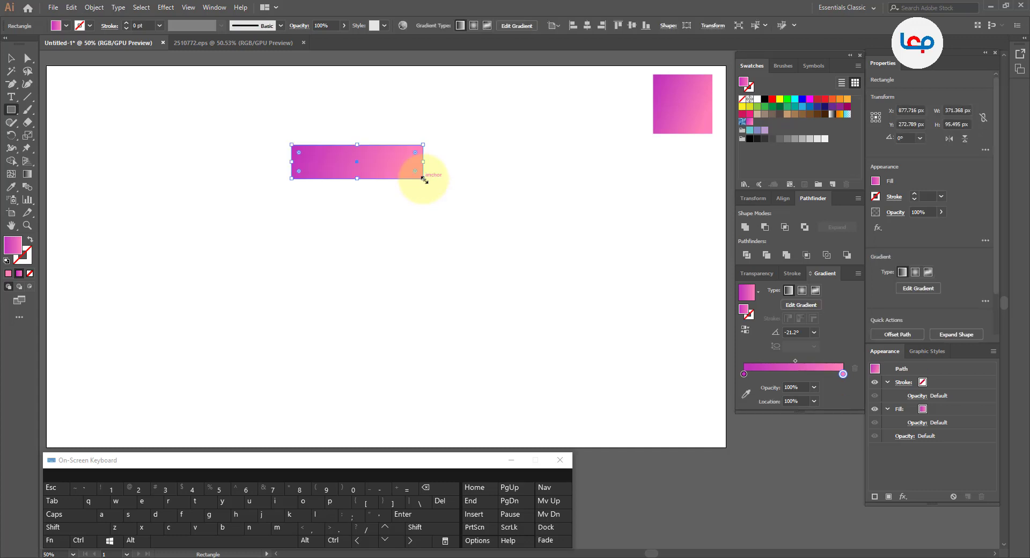
Change the rectangle's fill from the pink gradient to the medium gray swatch and deselect it
click(787, 138)
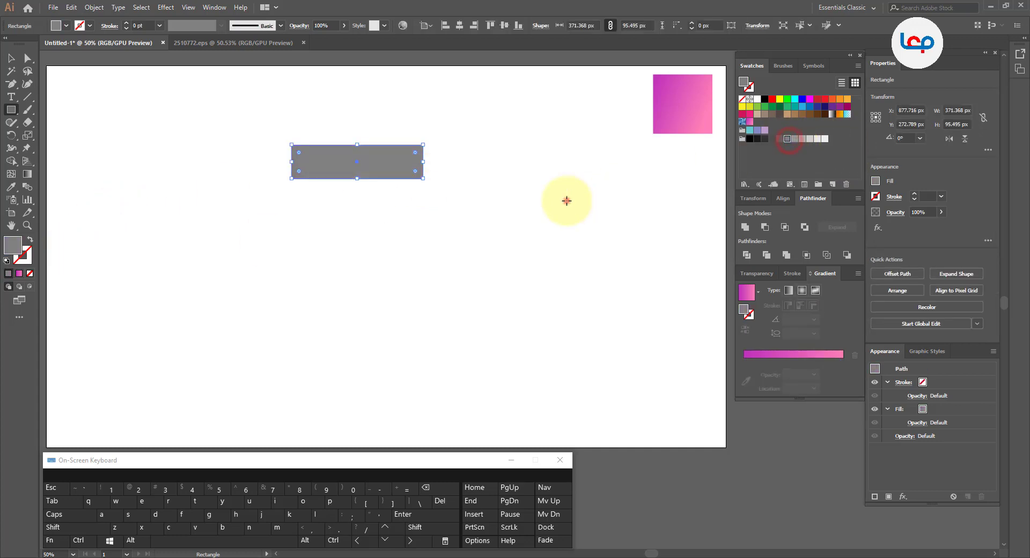
click(568, 200)
click(206, 188)
click(10, 58)
click(303, 210)
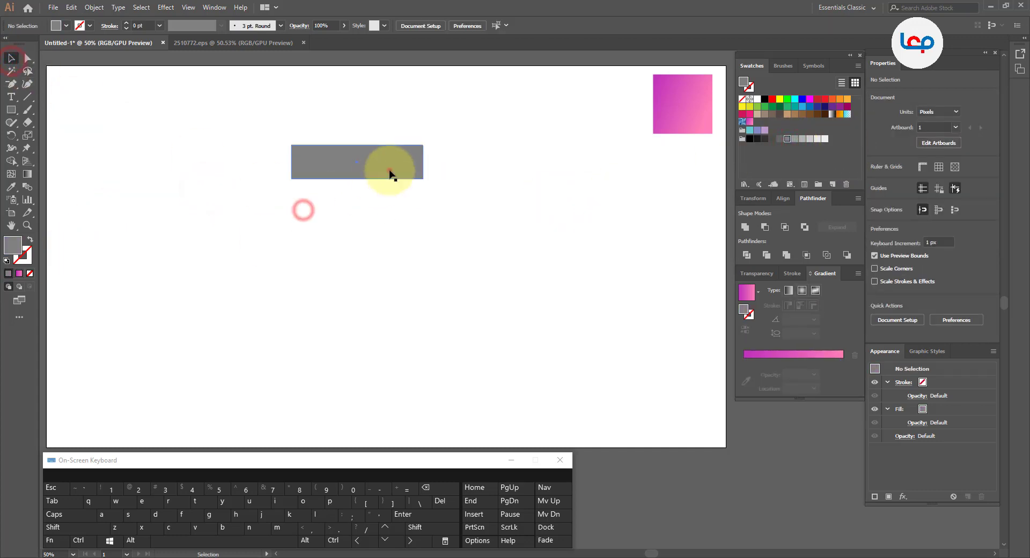
Duplicate the gray rectangle straight down twice with equal spacing to build a stack of three horizontal bars
click(390, 171)
drag(390, 171, 380, 216)
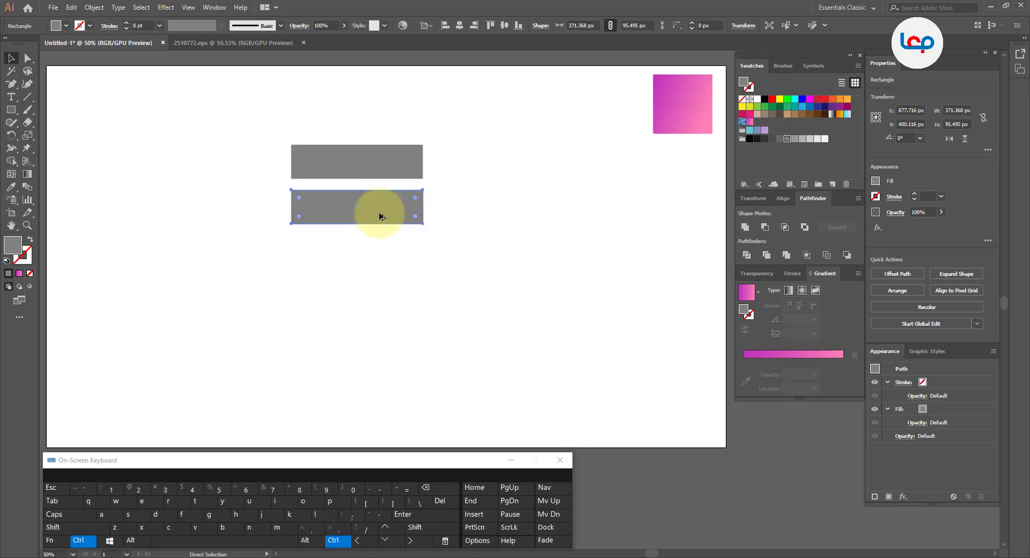
key(ctrl+d)
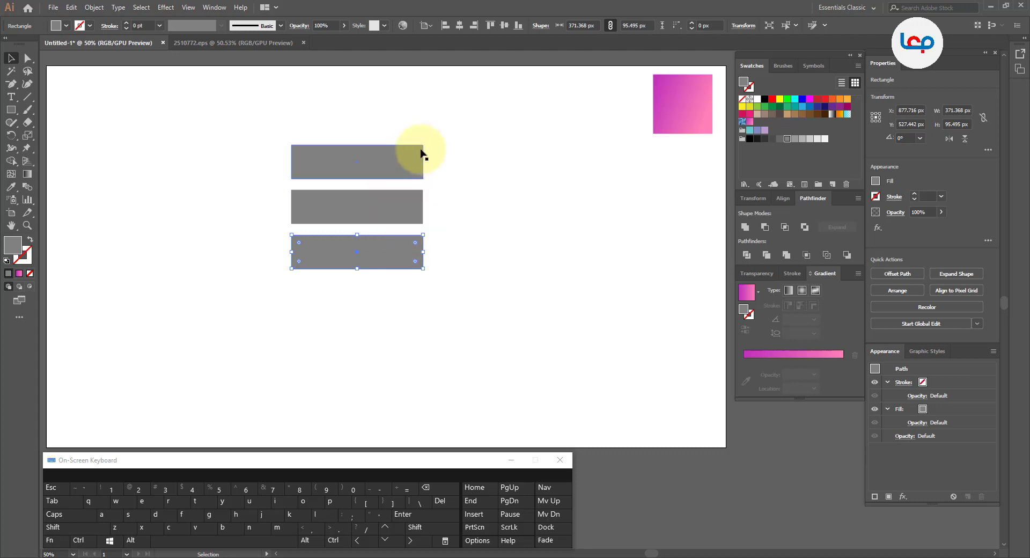
drag(455, 131, 386, 215)
key(ctrl+equal)
click(463, 229)
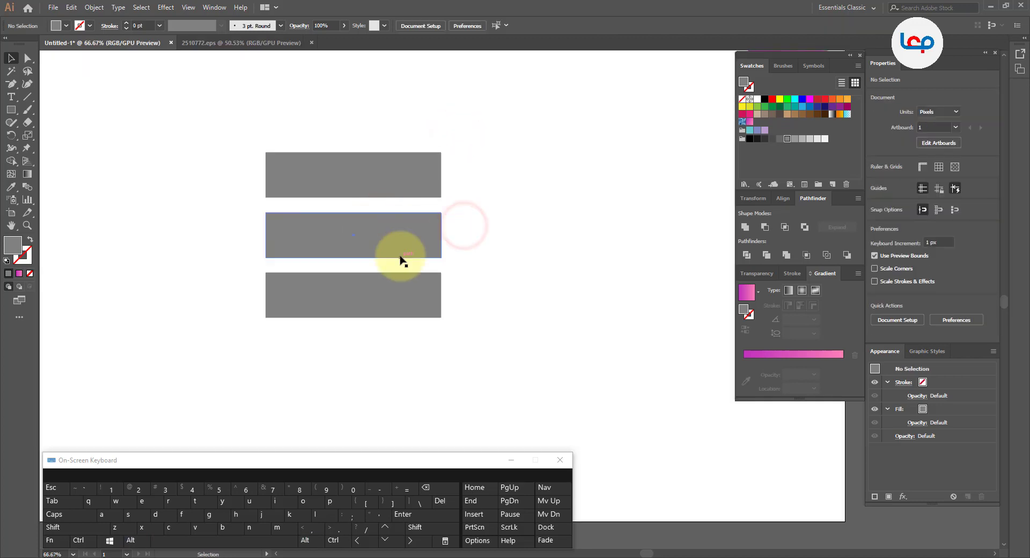
Copy the middle bar beside the stack and rotate the copy 90° into a vertical bar
click(420, 245)
drag(408, 241, 616, 239)
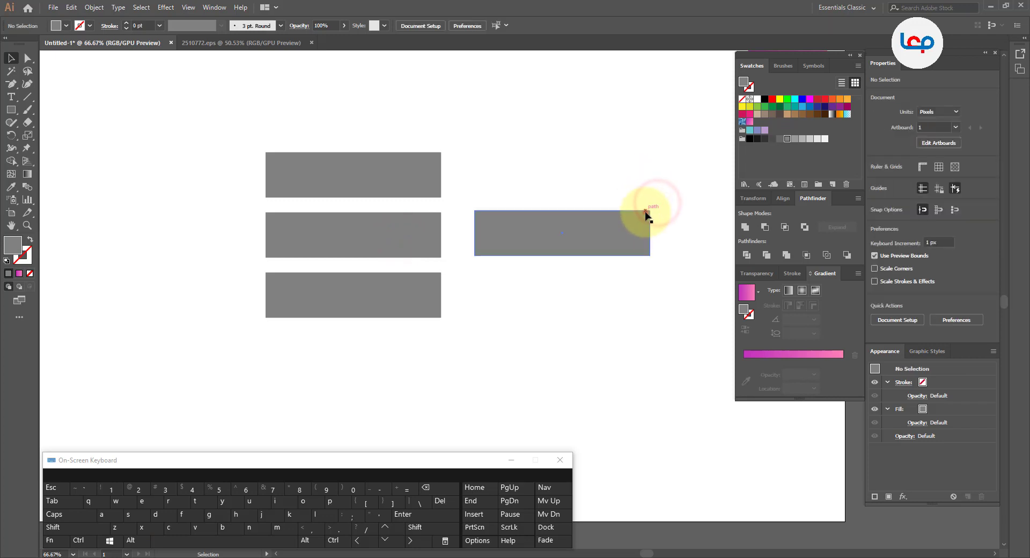
drag(647, 205, 304, 212)
Fit the vertical bar over the left ends of the top and middle bars, shortening it to about 223 px high
drag(287, 327, 279, 257)
click(329, 259)
scroll(278, 210, up, 2)
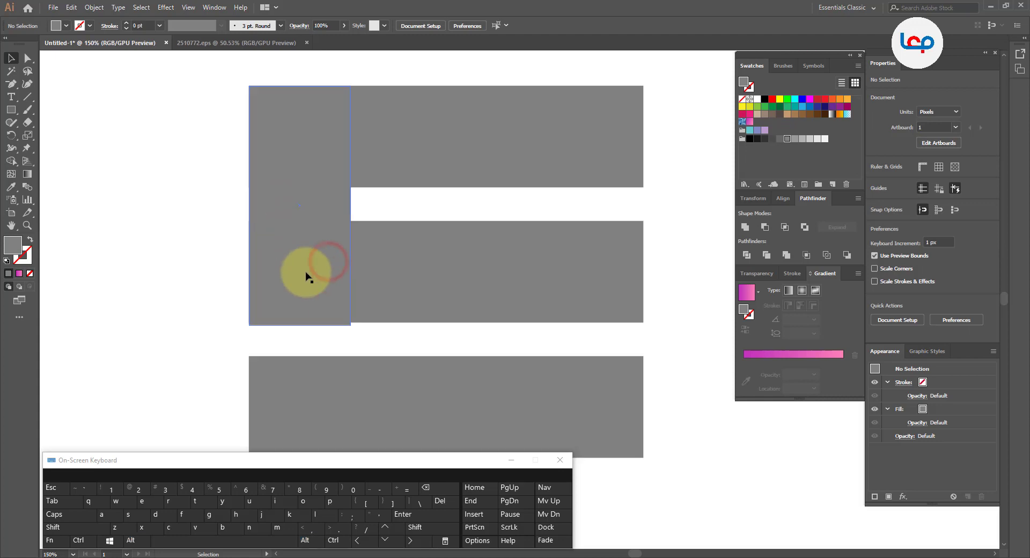
click(302, 286)
drag(301, 322, 300, 322)
scroll(329, 256, down, 2)
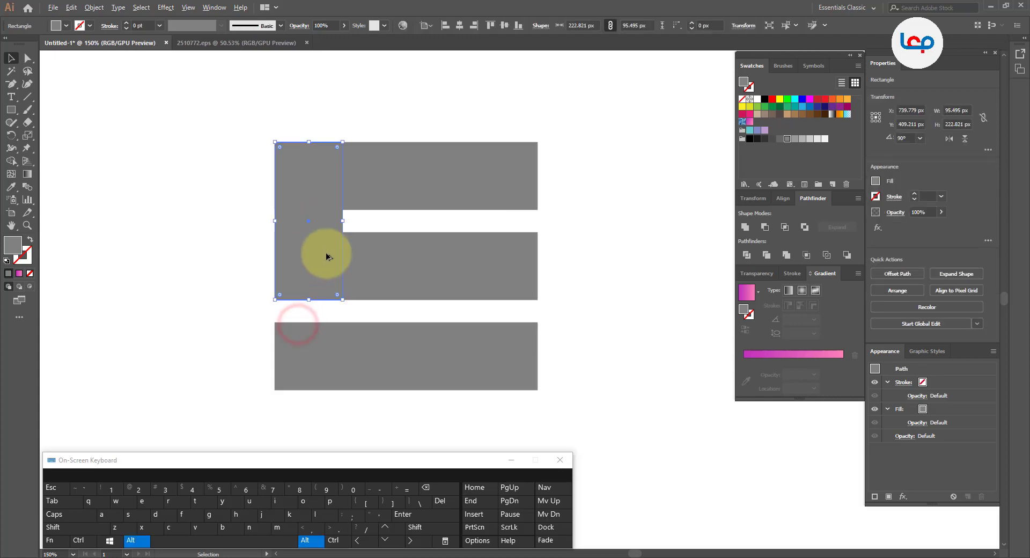
Copy the vertical connector onto the right ends of the middle and bottom bars to complete a blocky S
click(524, 244)
click(310, 249)
drag(310, 250, 441, 299)
click(490, 260)
scroll(414, 237, down, 2)
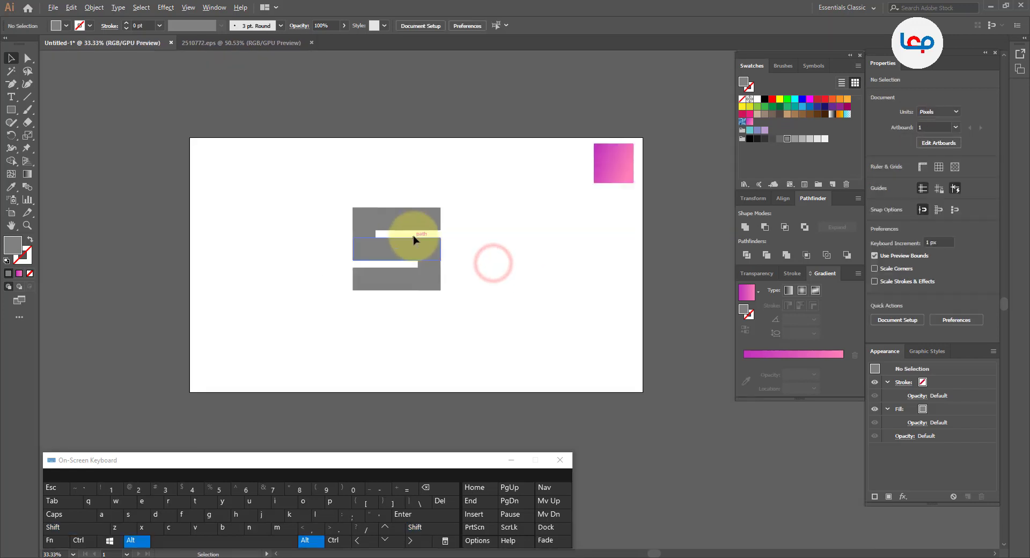
Select all five gray bars and unite them into a single S shape
click(469, 251)
drag(465, 236, 329, 317)
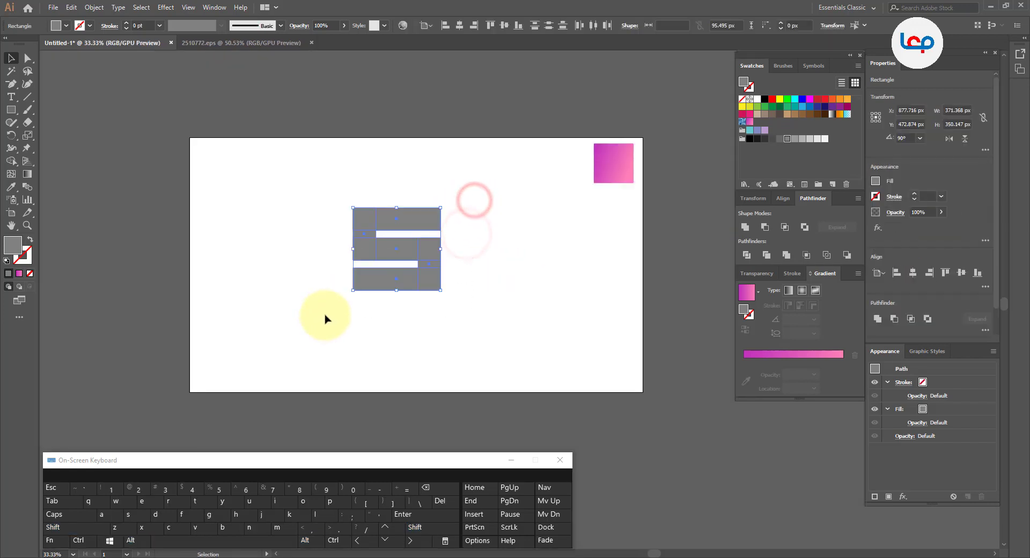
scroll(396, 244, up, 2)
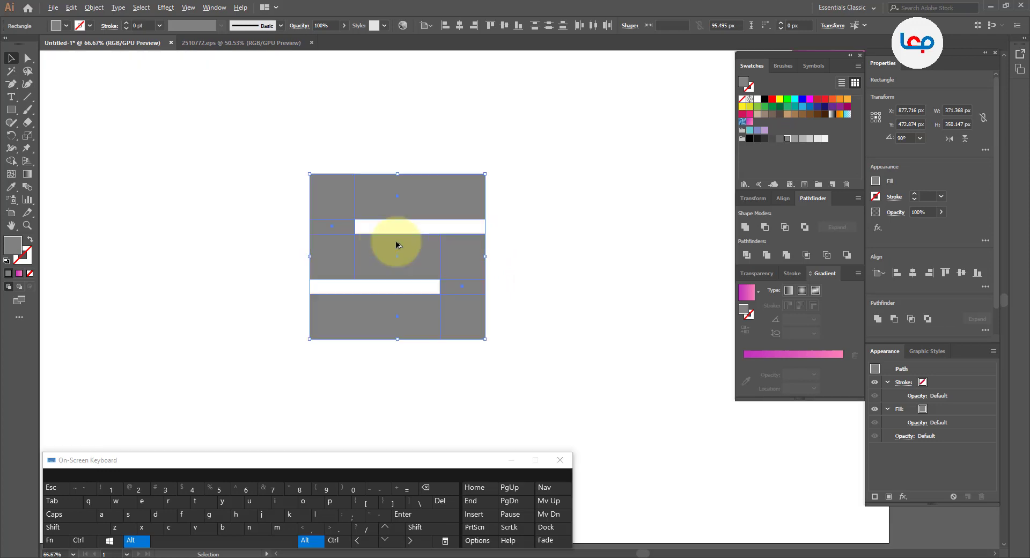
click(745, 228)
click(605, 244)
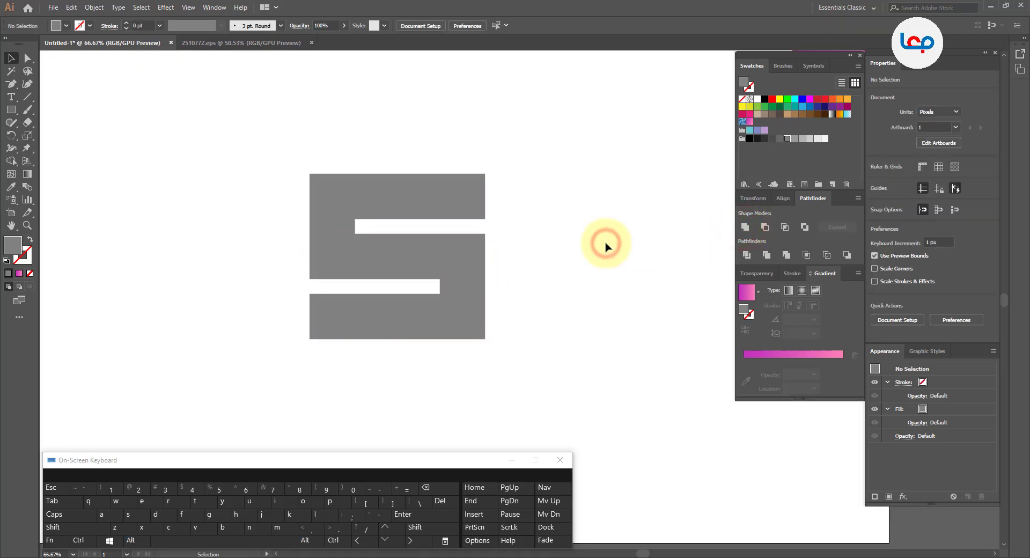
Round both corners of the S's upper-right and lower-left ends to 47.75 px, making semicircular ends
click(440, 204)
click(28, 59)
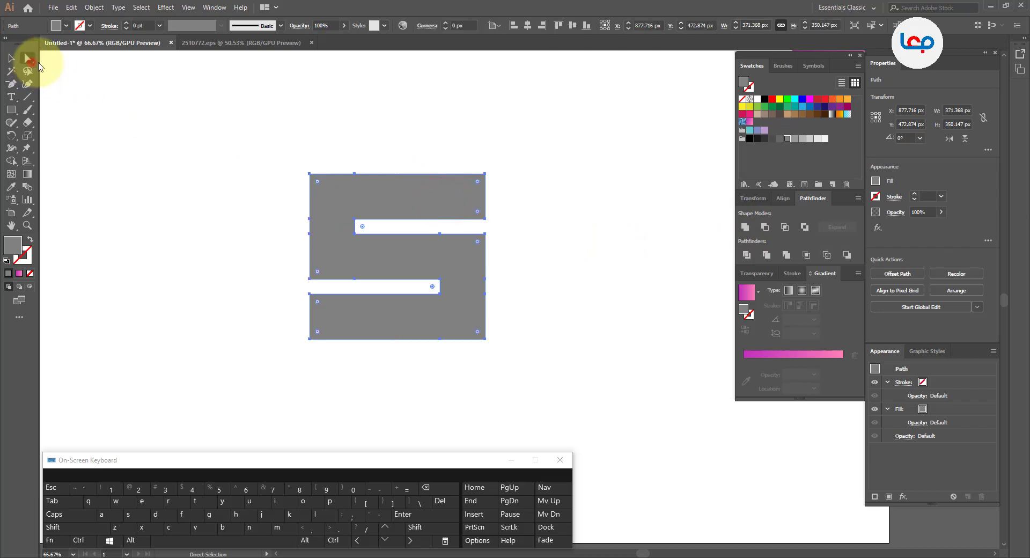
drag(504, 161, 465, 232)
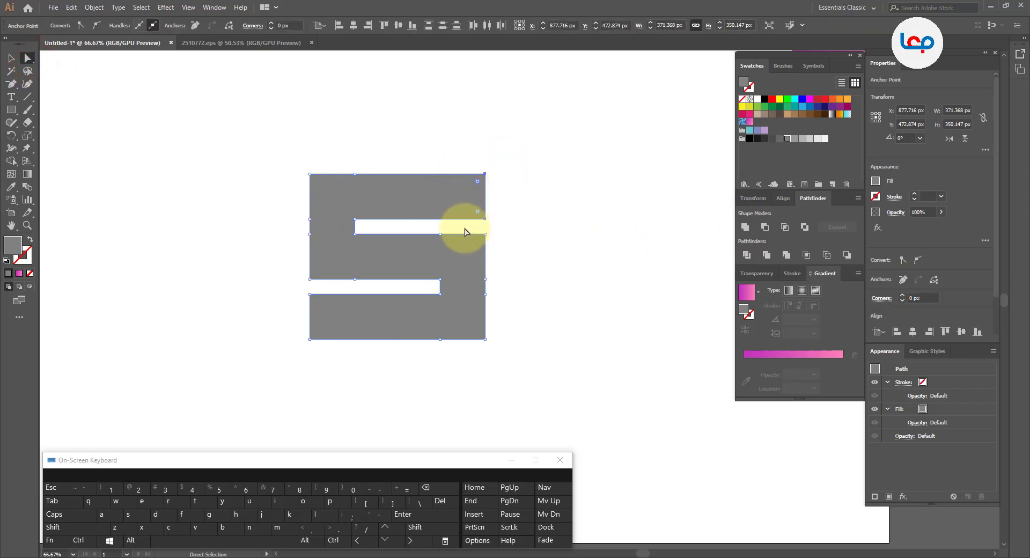
drag(303, 291, 326, 358)
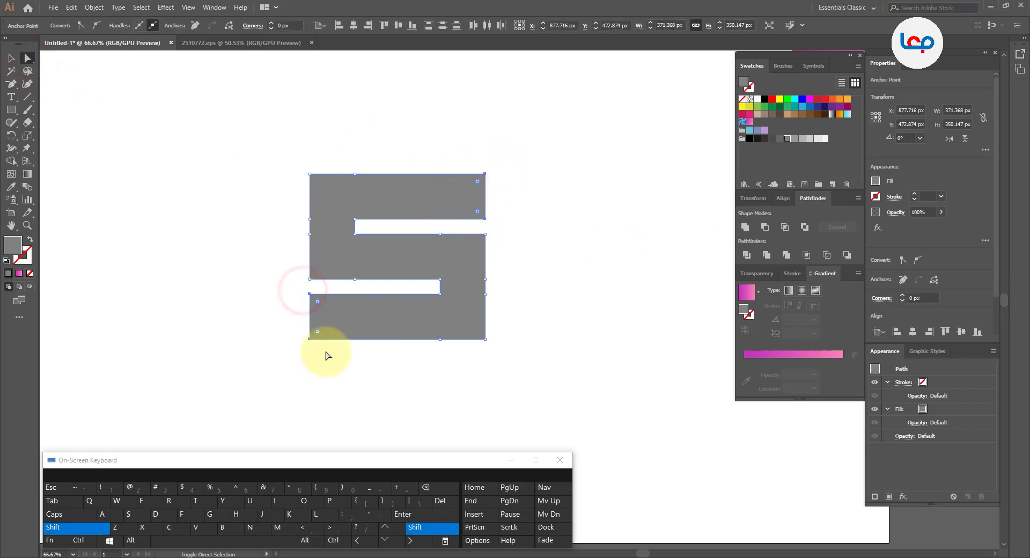
drag(478, 185, 439, 215)
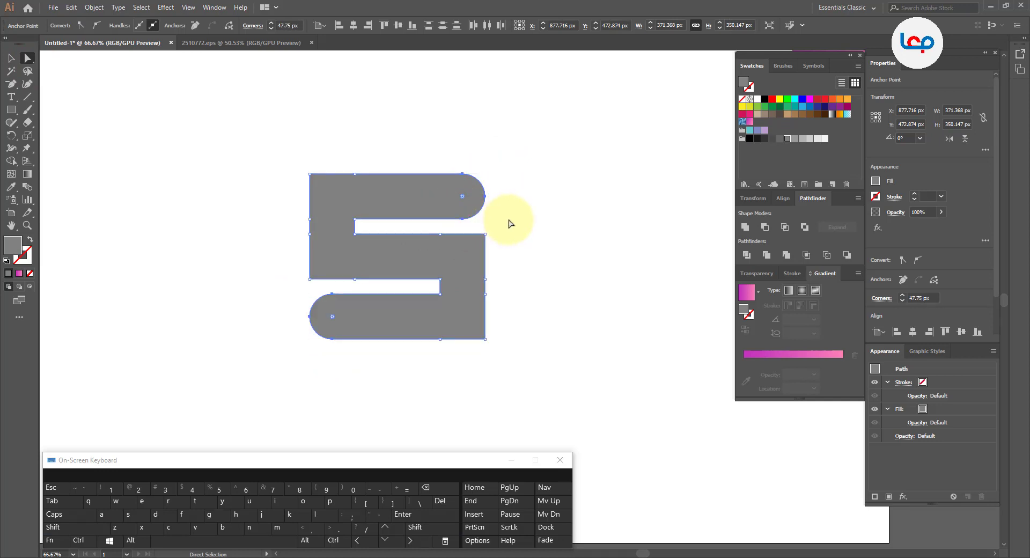
Round the outer corners of the S's left and right bends to 95.49 px
drag(506, 218, 486, 252)
drag(497, 333, 476, 360)
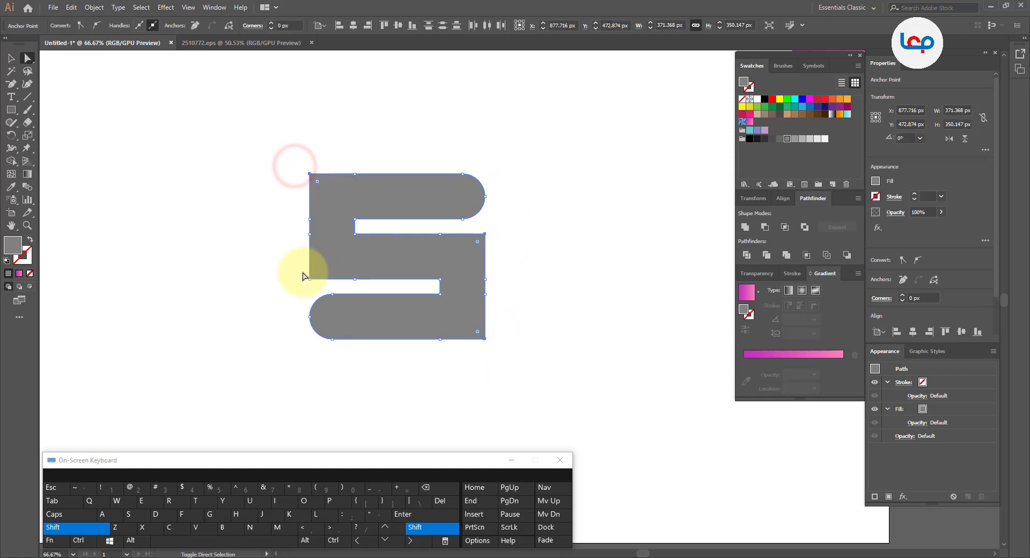
drag(477, 244, 398, 293)
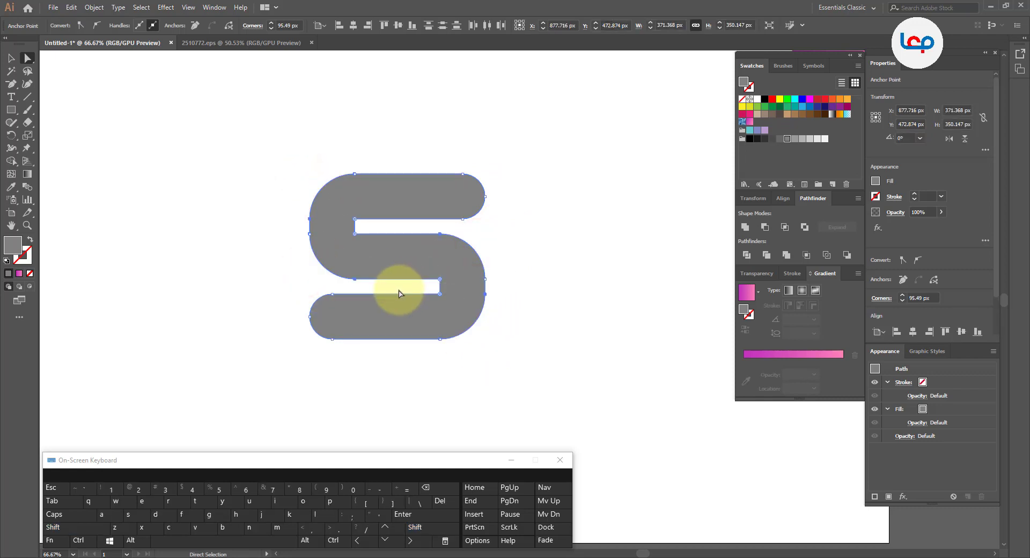
click(494, 247)
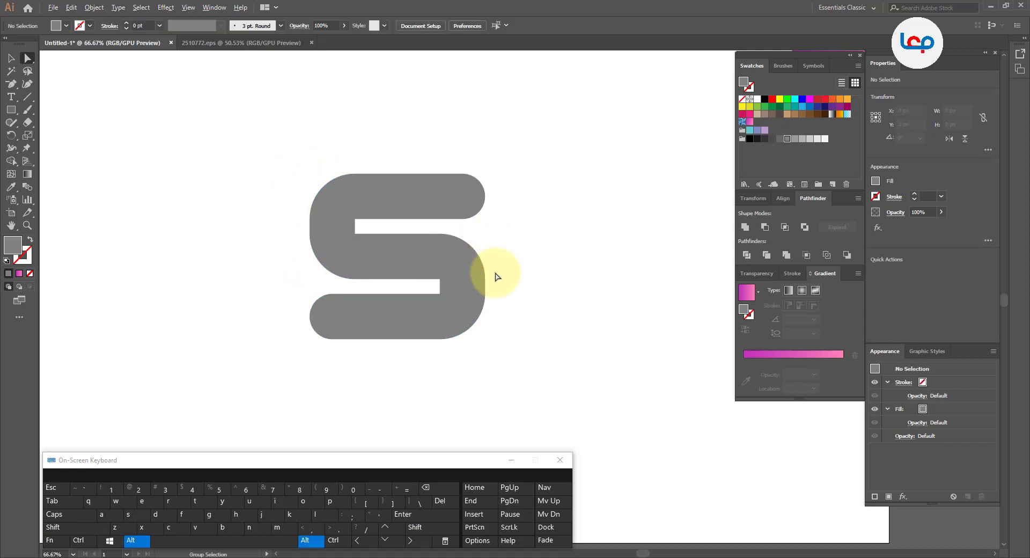
Round the top corner of the upper inner notch to 31.83 px and fully round the lower notch's bottom corner
scroll(495, 276, up, 2)
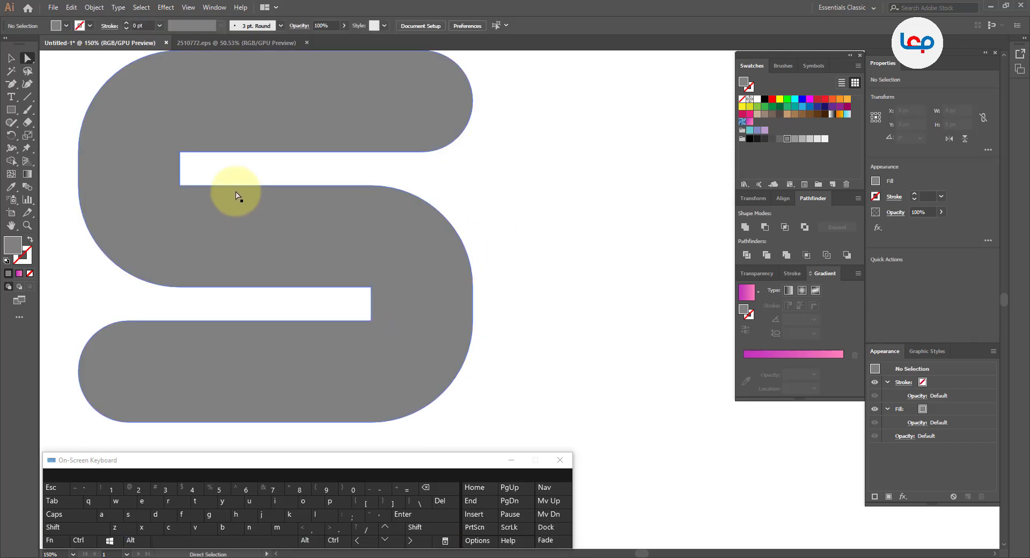
click(182, 158)
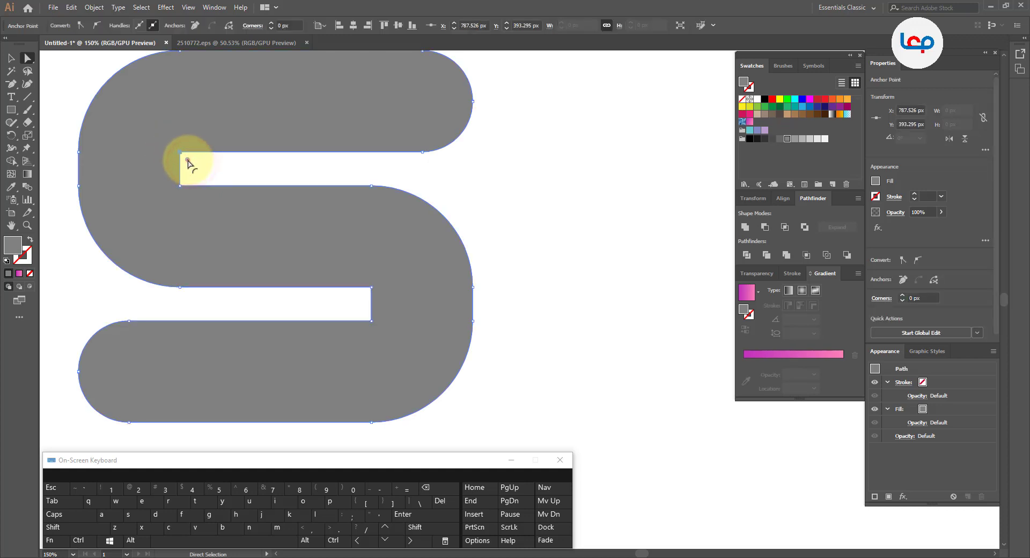
drag(191, 161, 253, 221)
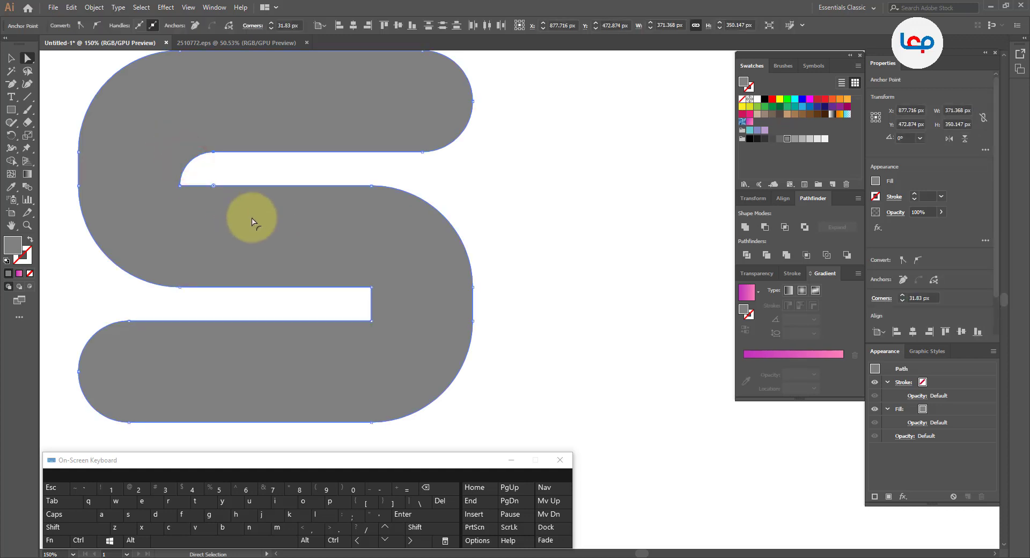
click(358, 309)
drag(363, 311, 292, 246)
click(465, 191)
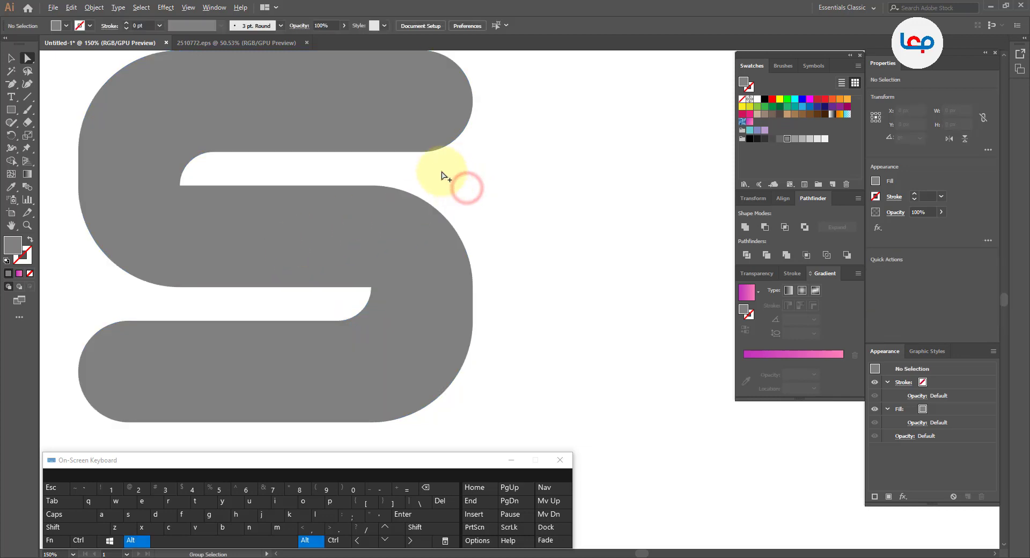
Draw a circle about 170 px wide over the S's upper-left bend and swap its gray fill to the stroke
scroll(443, 171, down, 1)
key(alt)
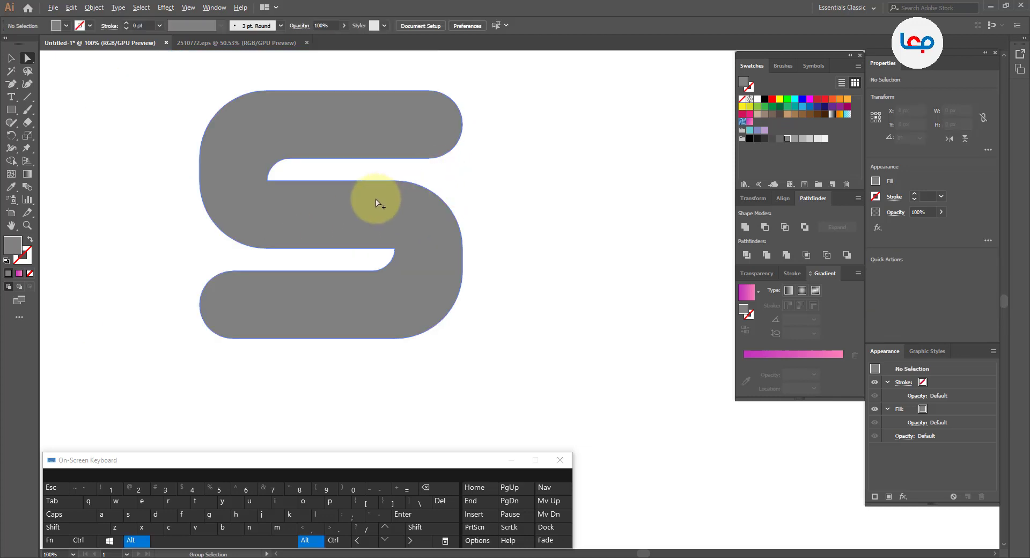
scroll(376, 203, down, 1)
click(458, 194)
scroll(345, 145, up, 1)
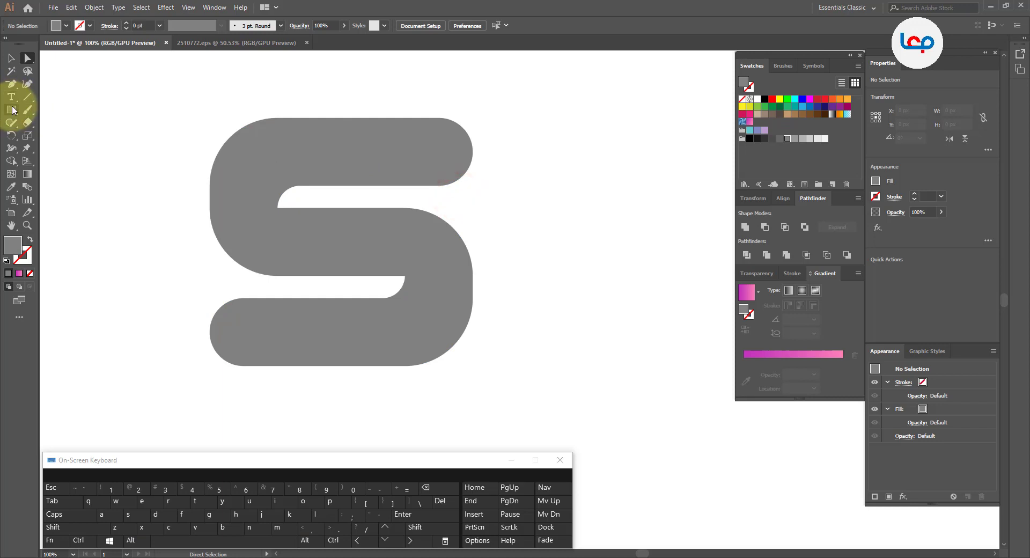
drag(13, 114, 42, 141)
drag(276, 131, 355, 199)
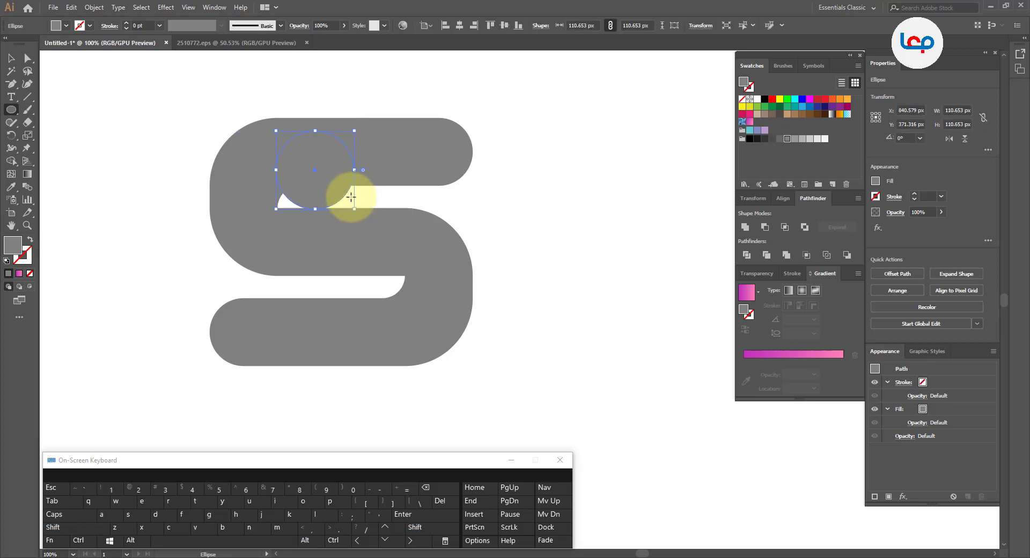
key(ctrl+z)
drag(261, 151, 318, 211)
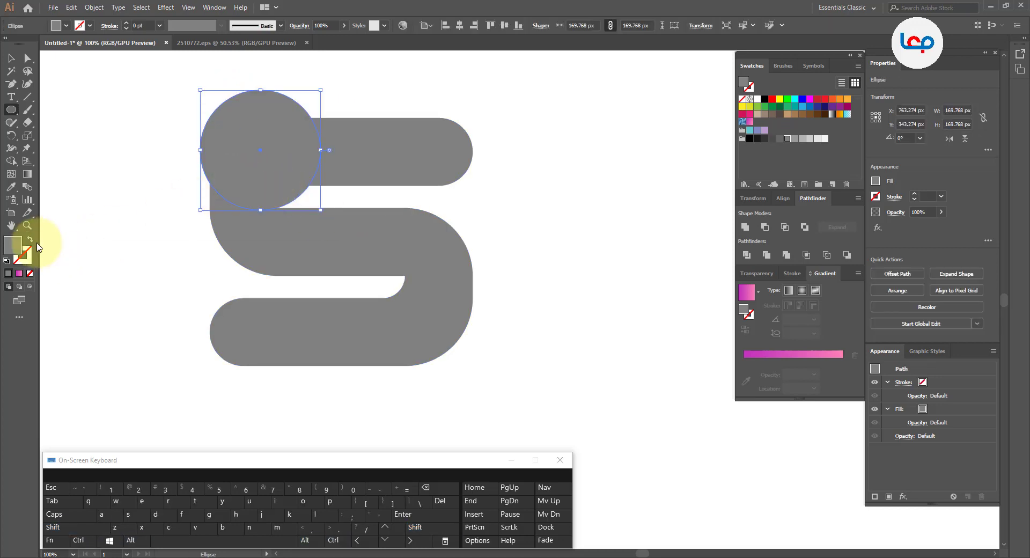
click(31, 241)
click(11, 57)
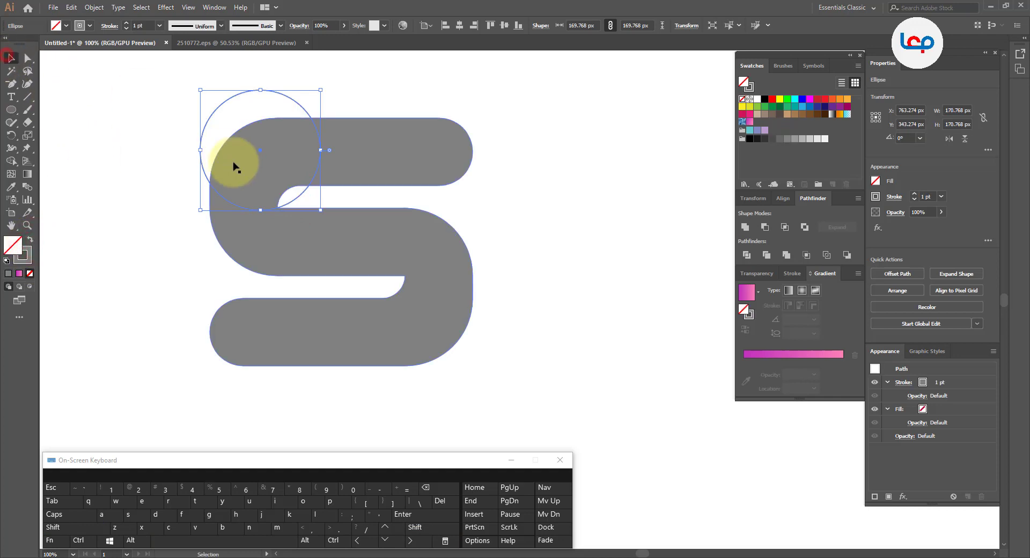
Move the circle to touch the upper inner notch's sharp corner and set its stroke to 0.25 pt
scroll(236, 161, up, 2)
scroll(287, 237, up, 1)
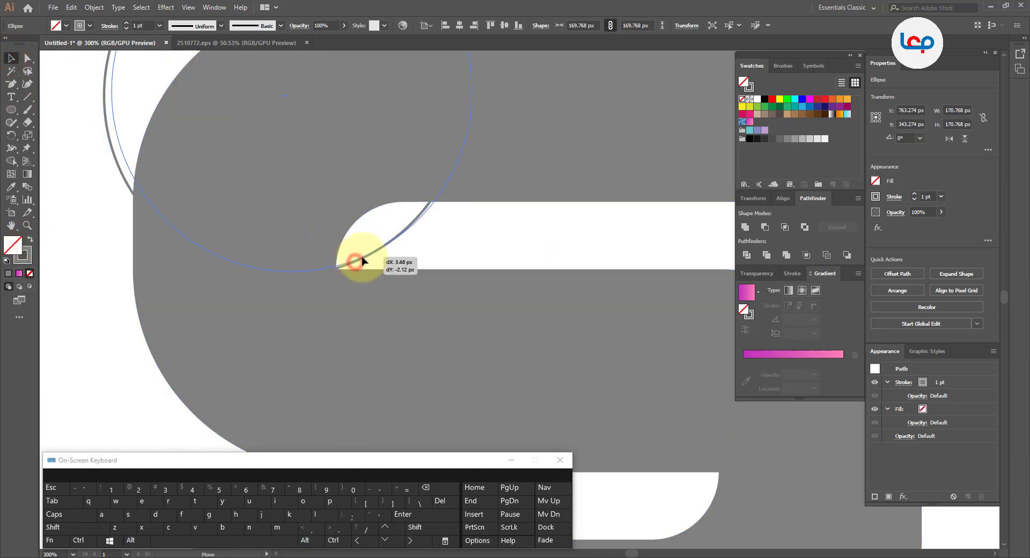
drag(363, 258, 391, 262)
click(127, 30)
scroll(326, 266, up, 4)
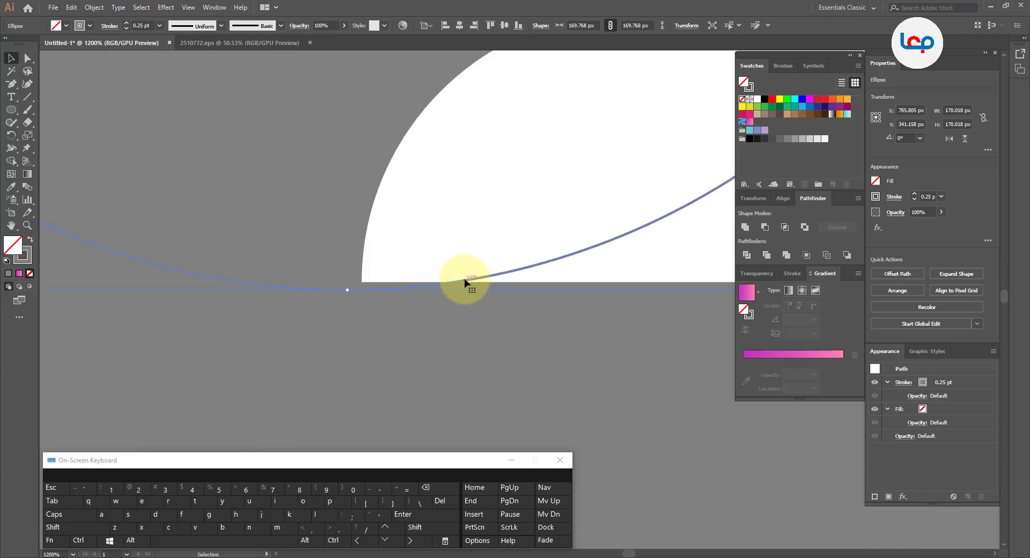
drag(457, 271, 458, 272)
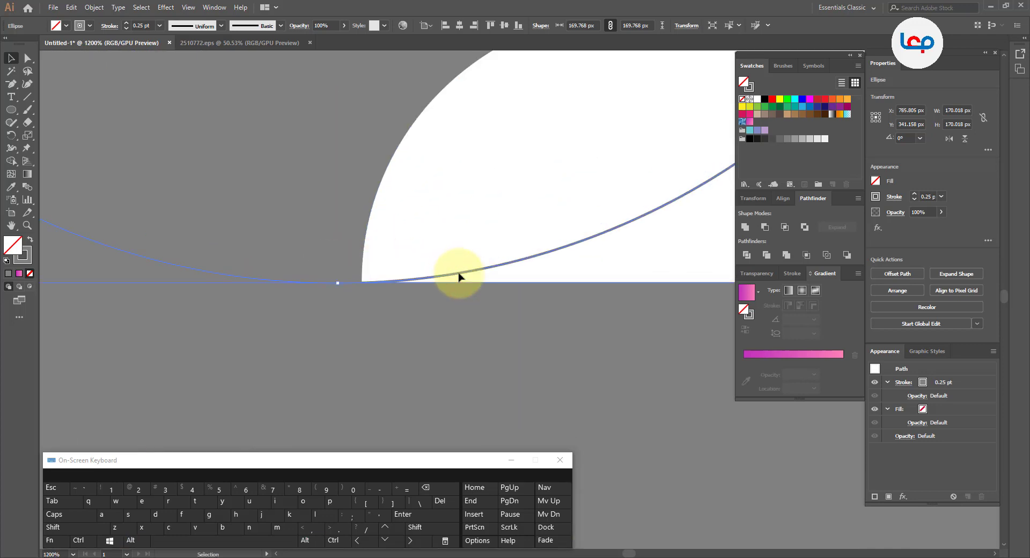
Fine-tune the circle's position so its bottom anchor sits at the sharp lower corner of the upper inner notch
scroll(449, 255, down, 3)
scroll(449, 255, down, 5)
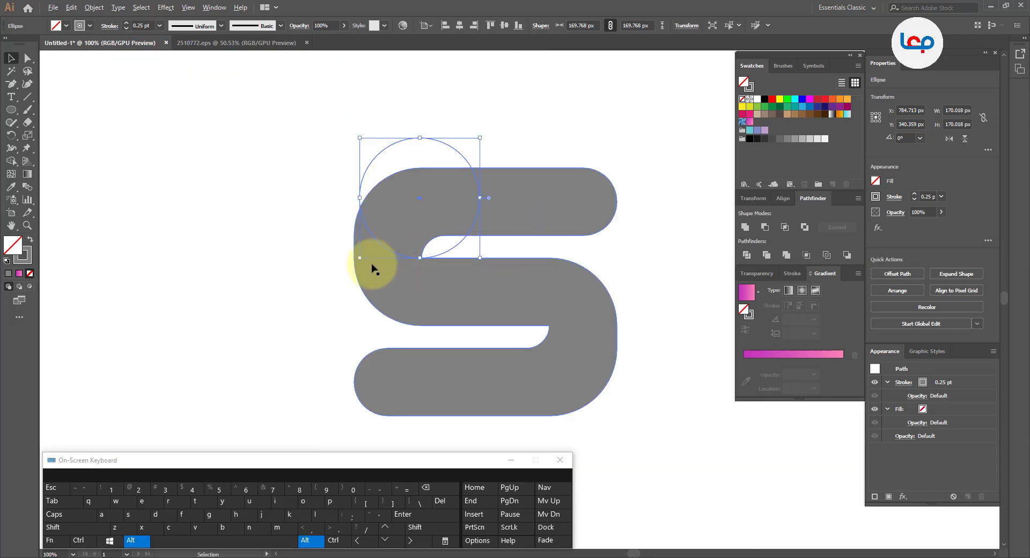
scroll(375, 269, up, 3)
scroll(421, 248, up, 5)
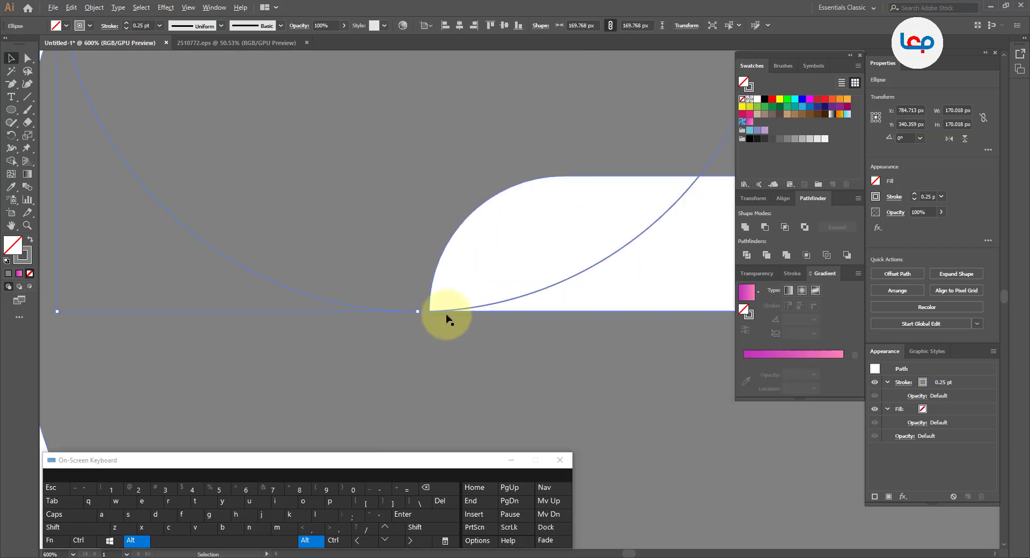
drag(474, 313, 405, 314)
scroll(381, 322, up, 5)
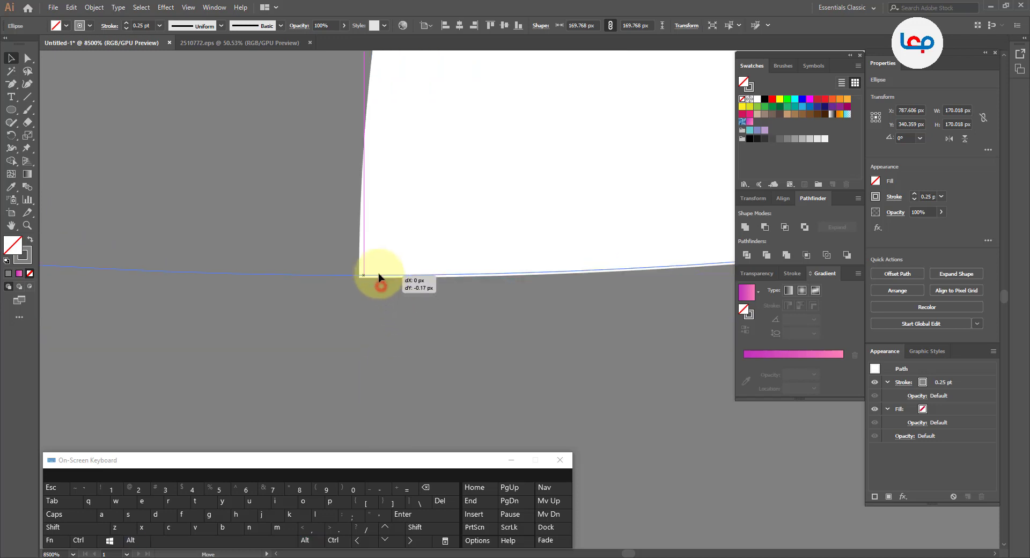
drag(379, 274, 369, 279)
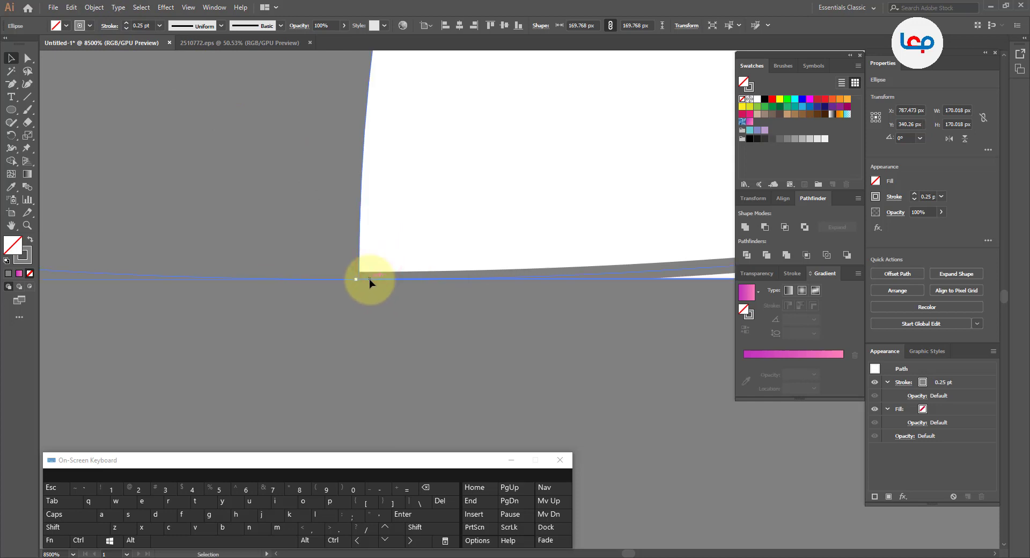
Swap the guide circle's gray stroke back to its fill
scroll(370, 279, down, 15)
click(426, 166)
scroll(428, 161, up, 2)
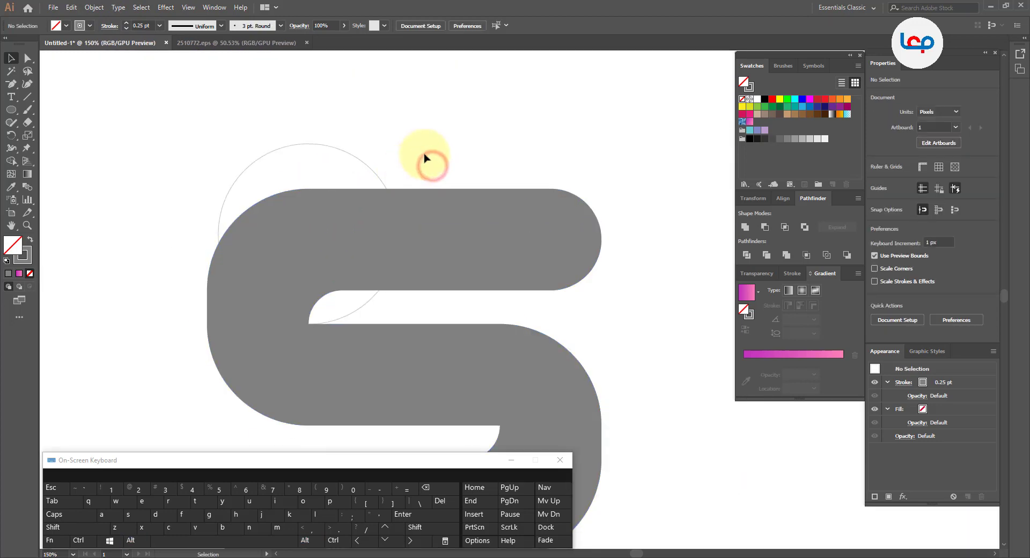
drag(423, 156, 336, 230)
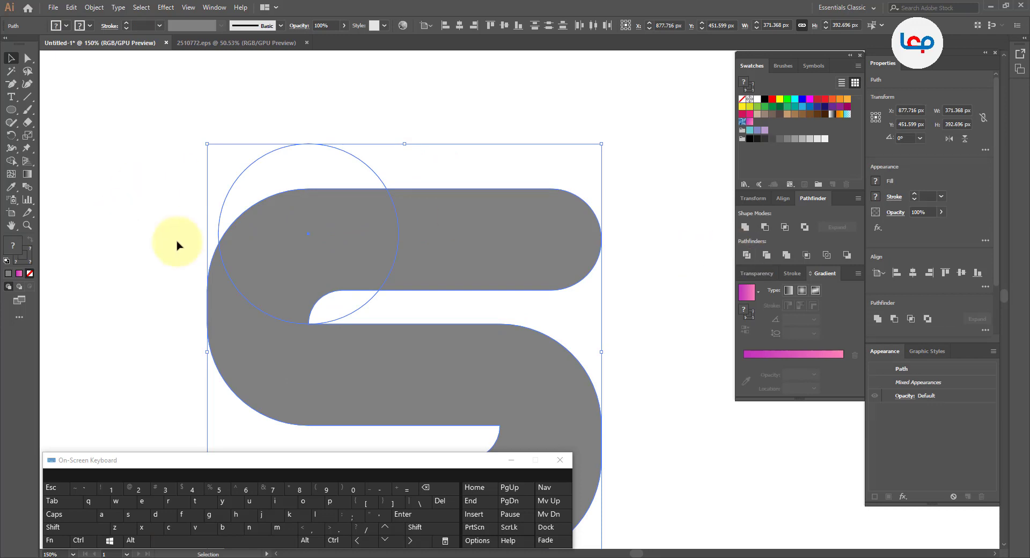
click(129, 242)
click(273, 152)
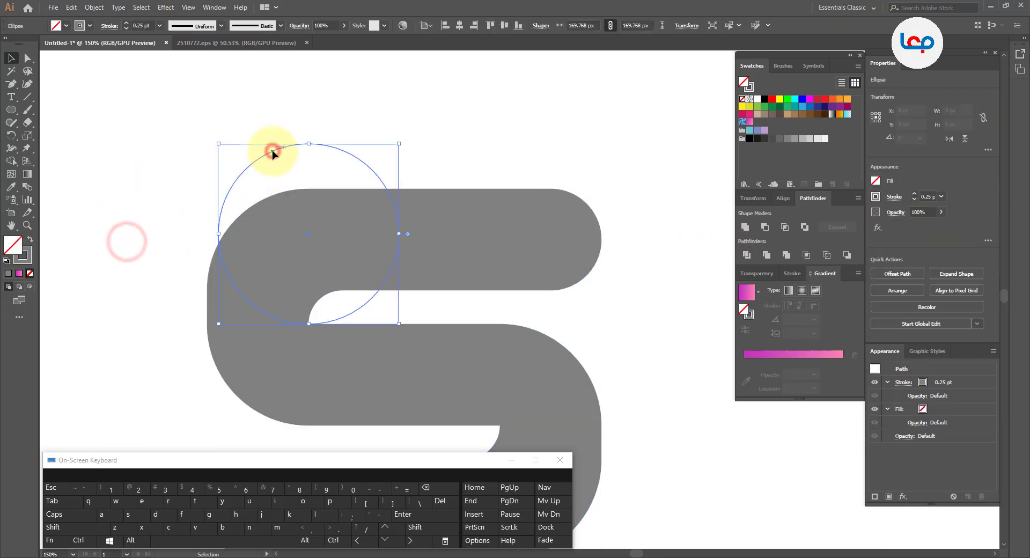
click(30, 241)
Divide the S and the overlapping circle with Pathfinder, and ungroup the resulting pieces
mouse_move(239, 154)
mouse_down()
mouse_move(311, 177)
mouse_move(445, 287)
mouse_move(435, 288)
mouse_up()
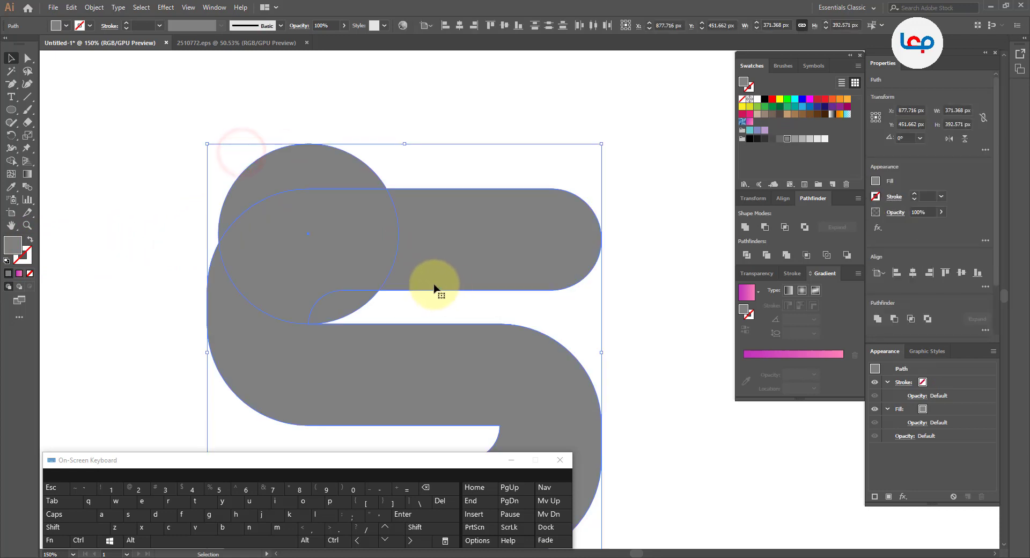
click(748, 255)
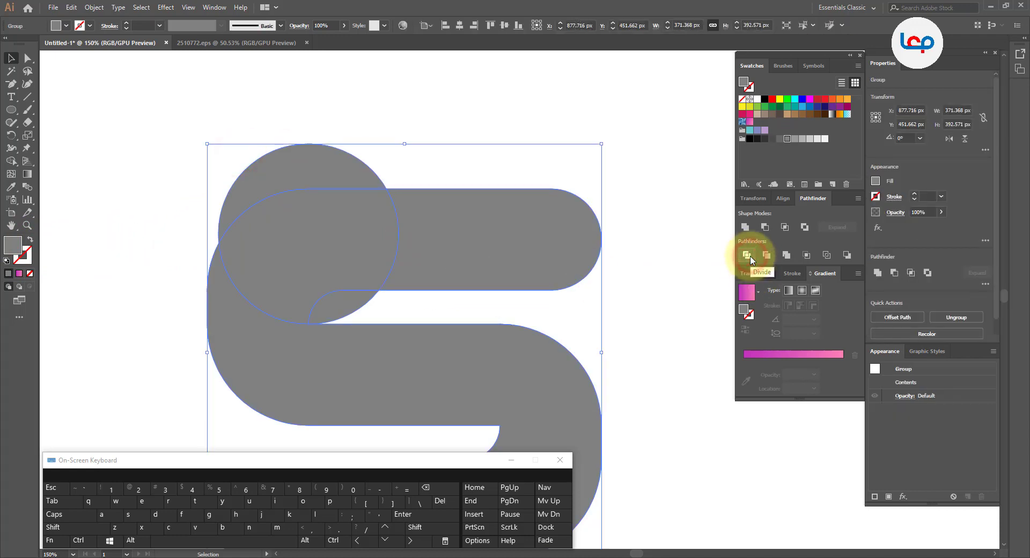
right_click(352, 257)
click(387, 340)
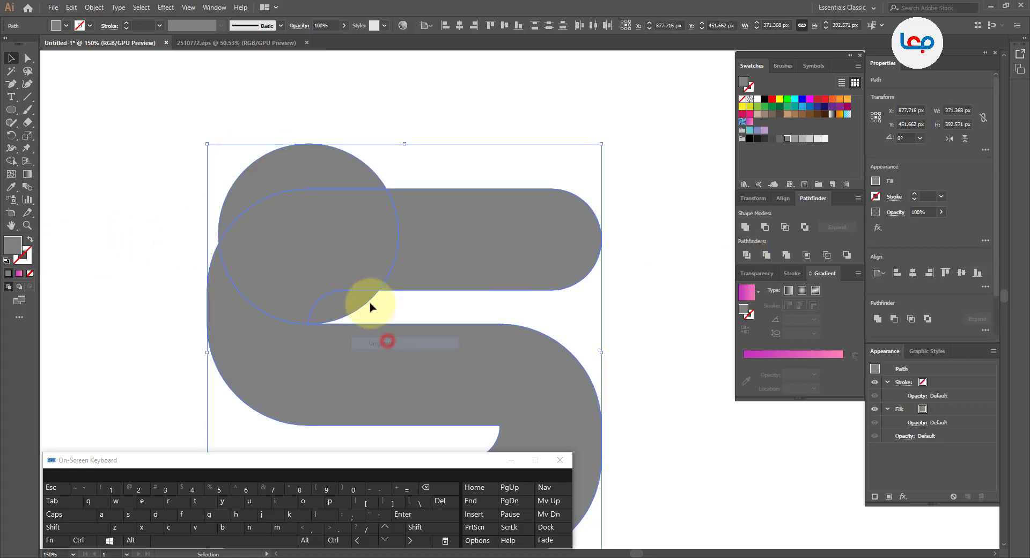
right_click(352, 255)
click(118, 253)
Delete the leftover circle pieces above the S's upper-left bend and inside the upper notch
click(278, 178)
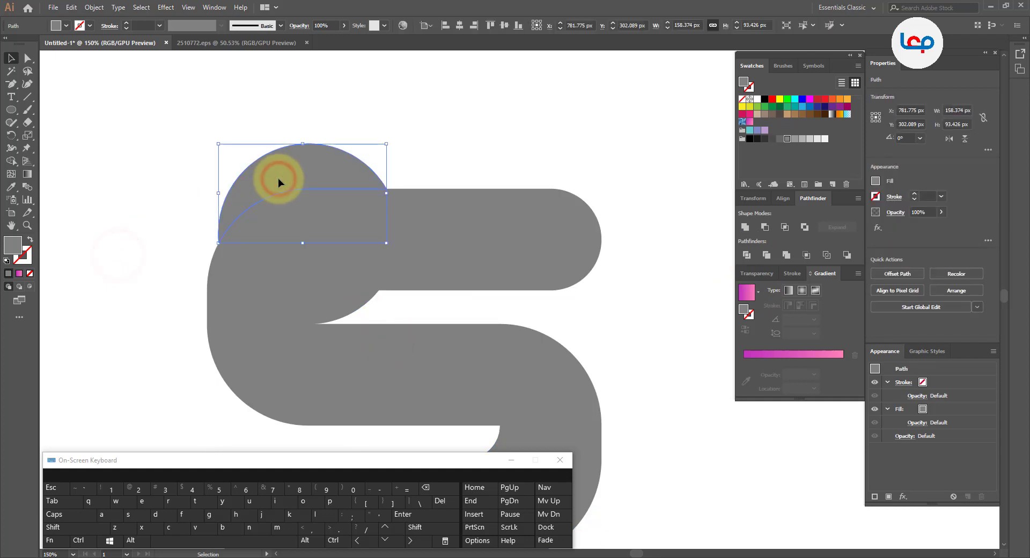
key(Delete)
click(348, 302)
key(Delete)
Unite the upper-left bend piece with the S's upper arm into one shape
click(343, 244)
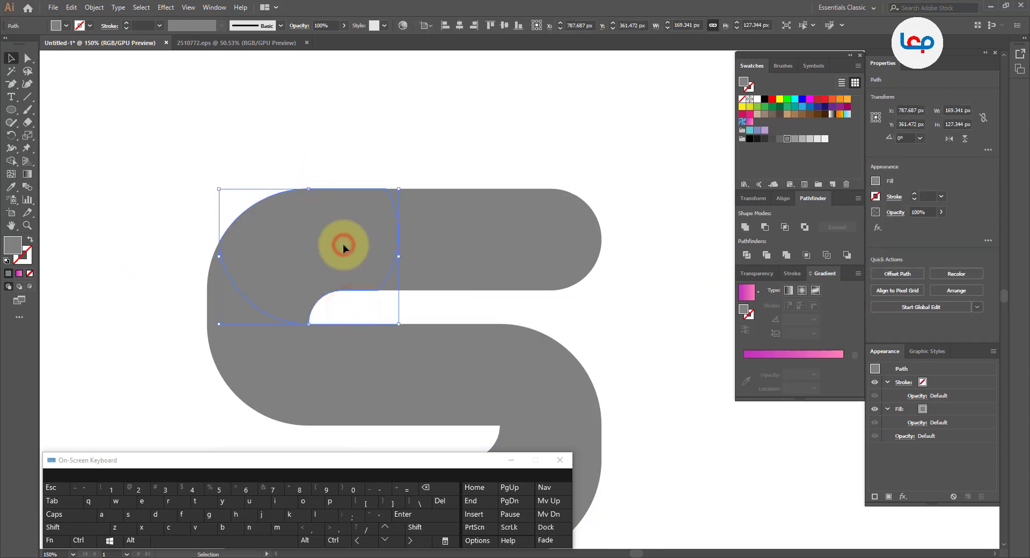
drag(460, 169, 317, 241)
click(746, 227)
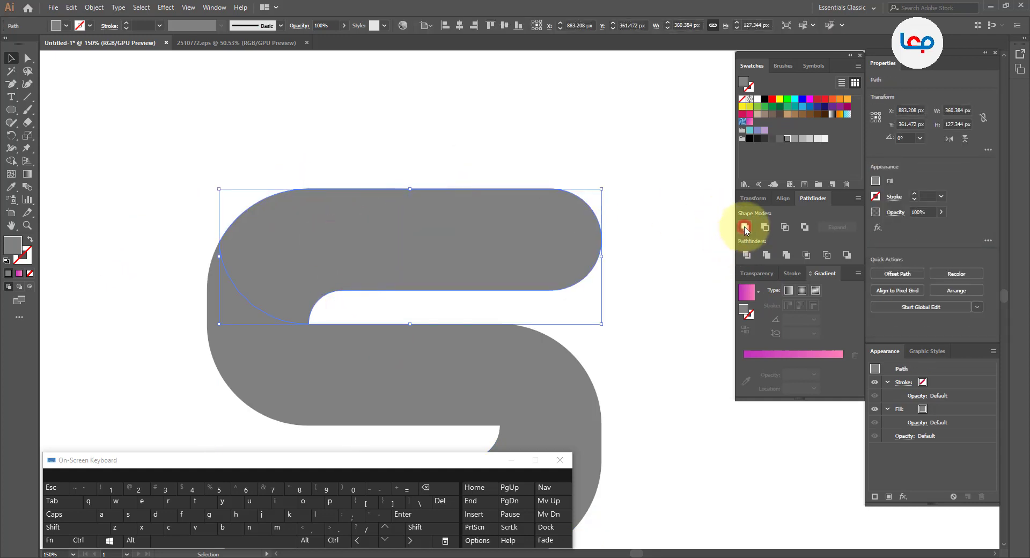
click(472, 144)
alt+scroll(391, 202, down, 1)
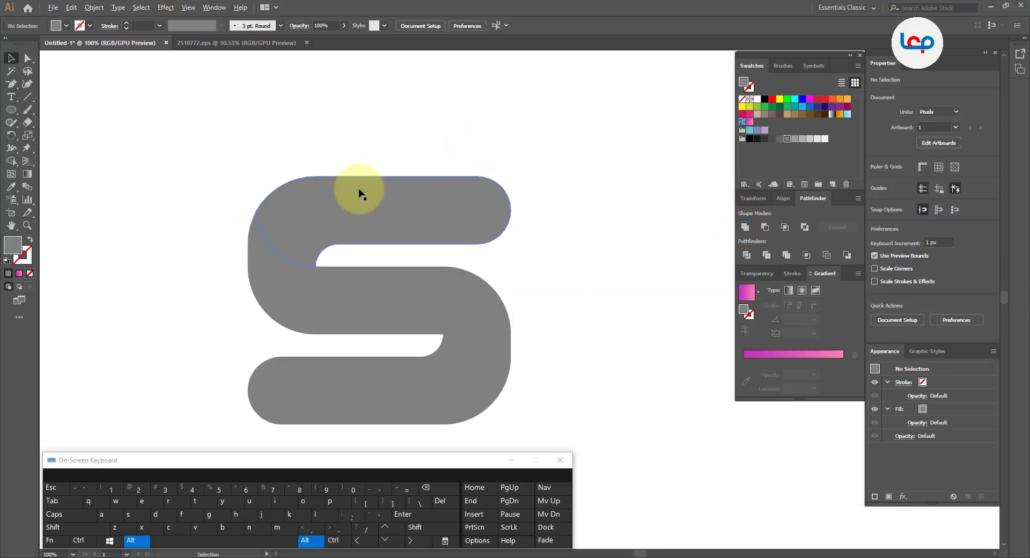
drag(362, 185, 438, 146)
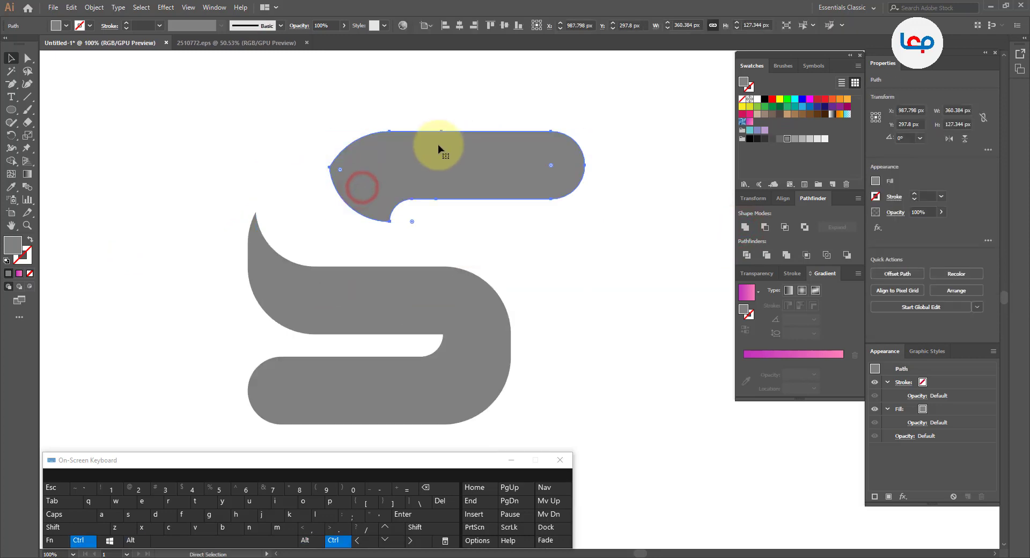
key(ctrl+z)
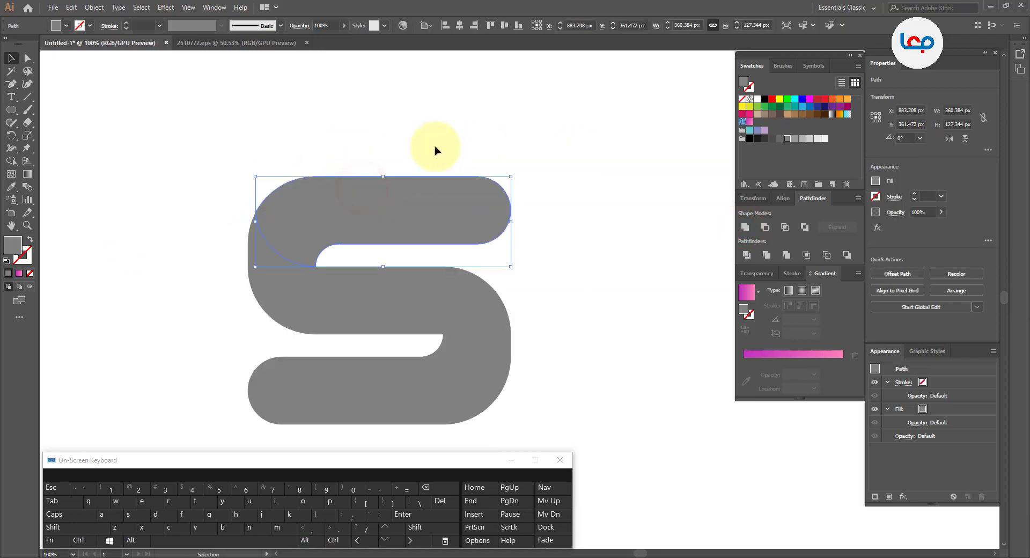
click(94, 11)
Copy the S's upper arm piece, paste a duplicate and move it above and to the right of the S
click(384, 188)
click(74, 10)
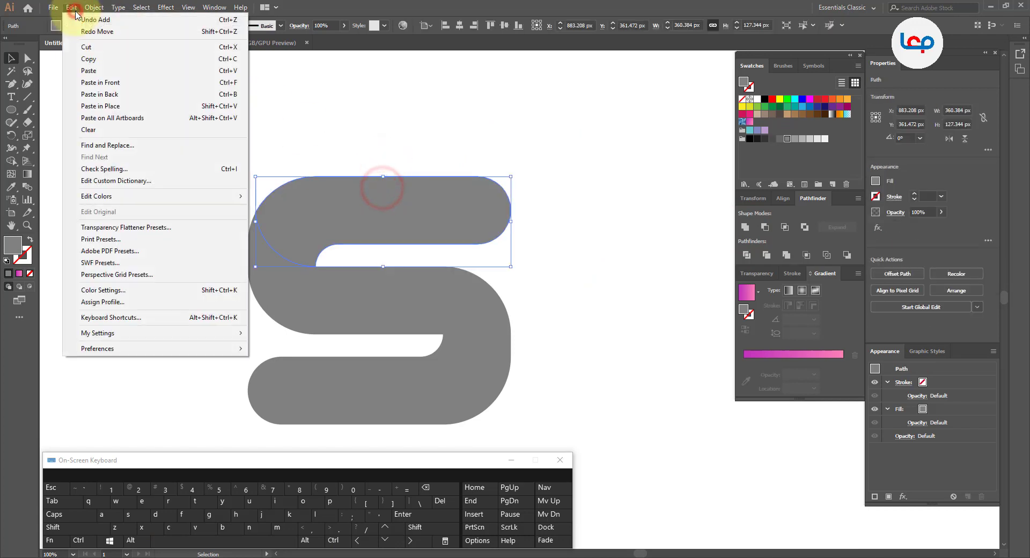
click(99, 59)
click(70, 8)
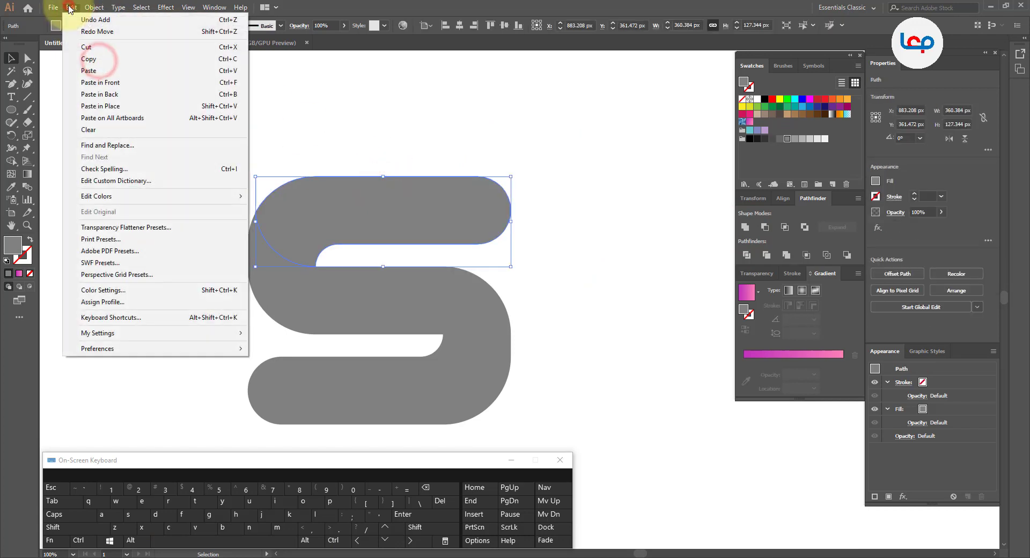
click(90, 70)
scroll(404, 187, down, 1)
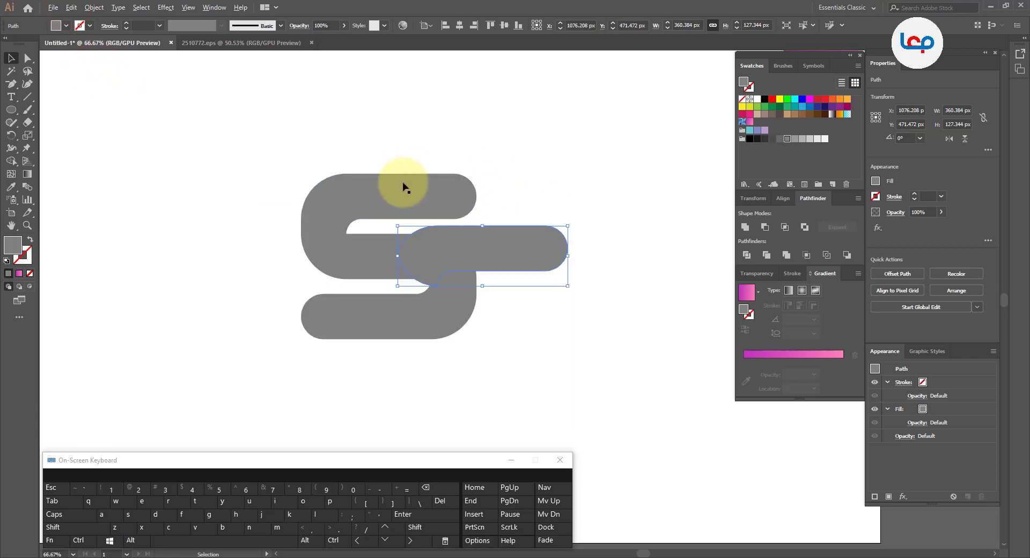
mouse_move(403, 187)
mouse_down()
mouse_move(414, 168)
mouse_move(423, 188)
mouse_up()
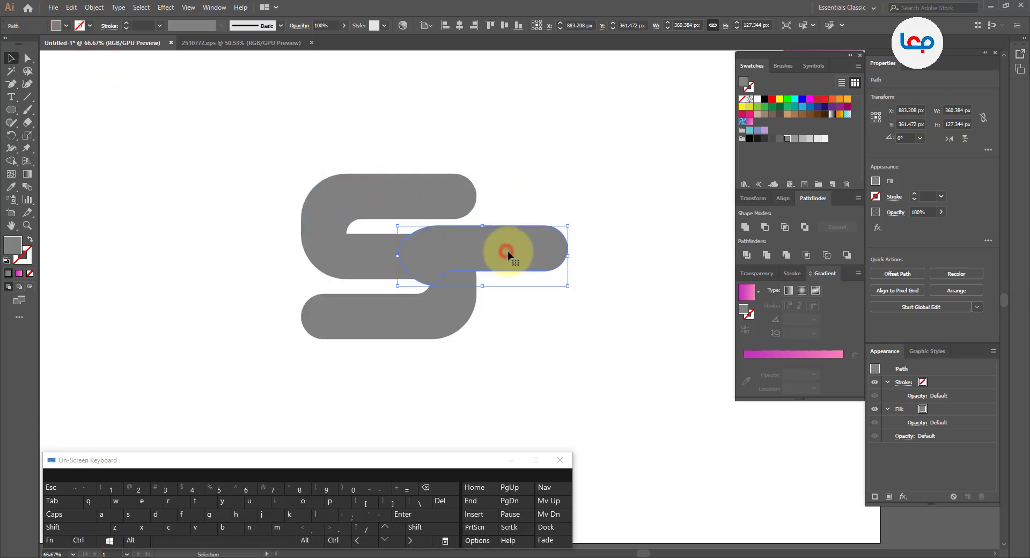
drag(509, 253, 519, 132)
Unite the original upper arm and the rest of the S into a single shape
drag(278, 195, 349, 215)
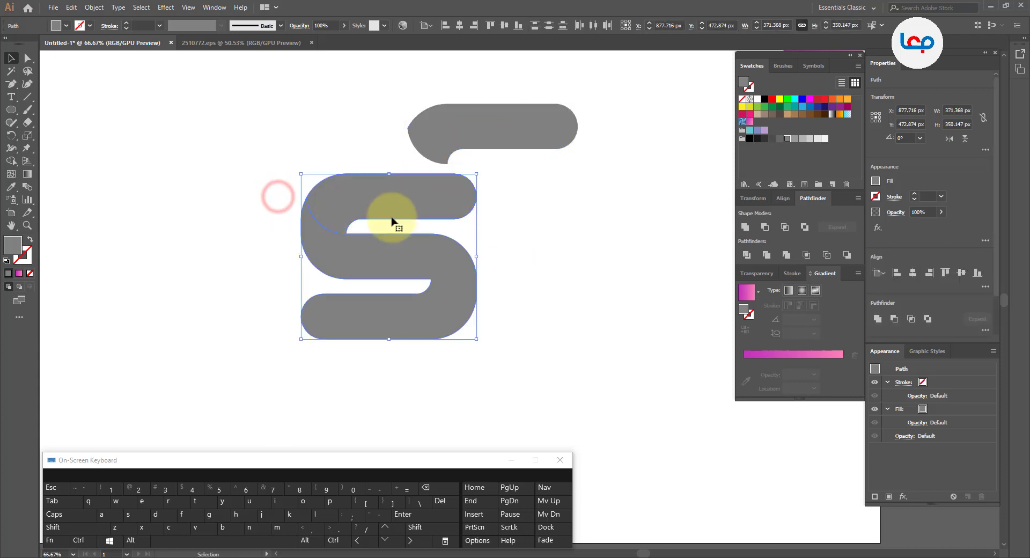
click(745, 227)
click(561, 233)
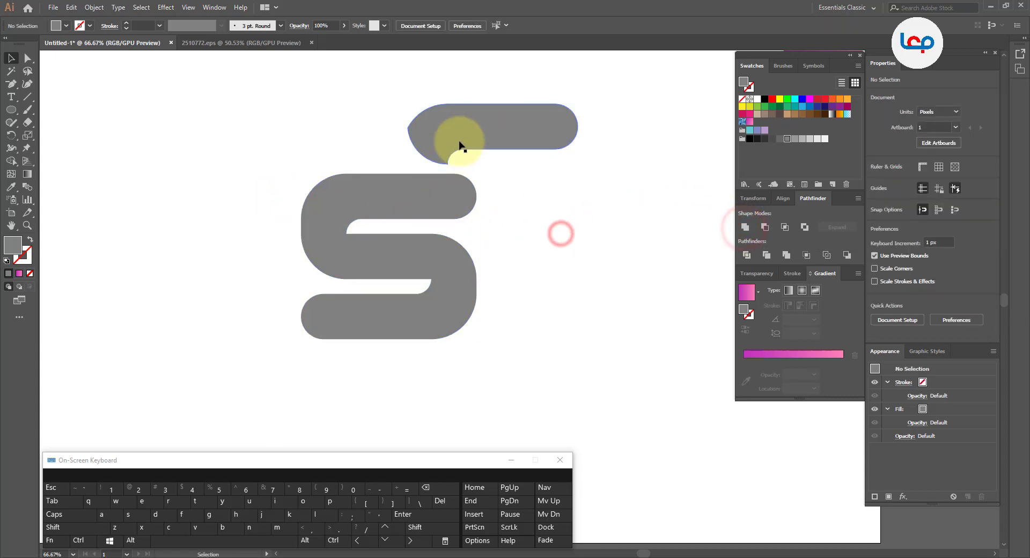
Duplicate the loose arm piece onto the S's lower arm and fill both arm pieces with dark gray
click(459, 132)
drag(510, 125, 407, 314)
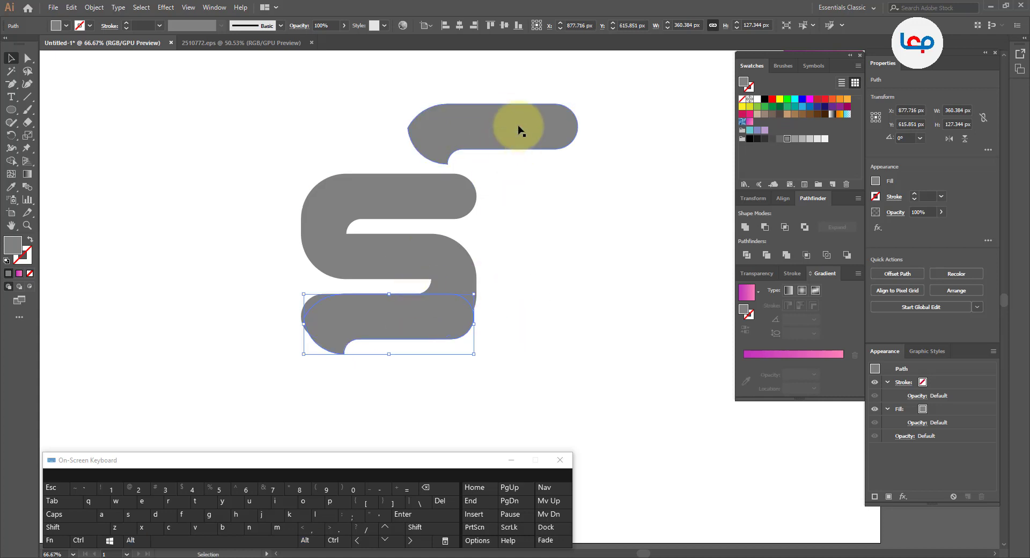
click(769, 140)
click(586, 203)
click(552, 142)
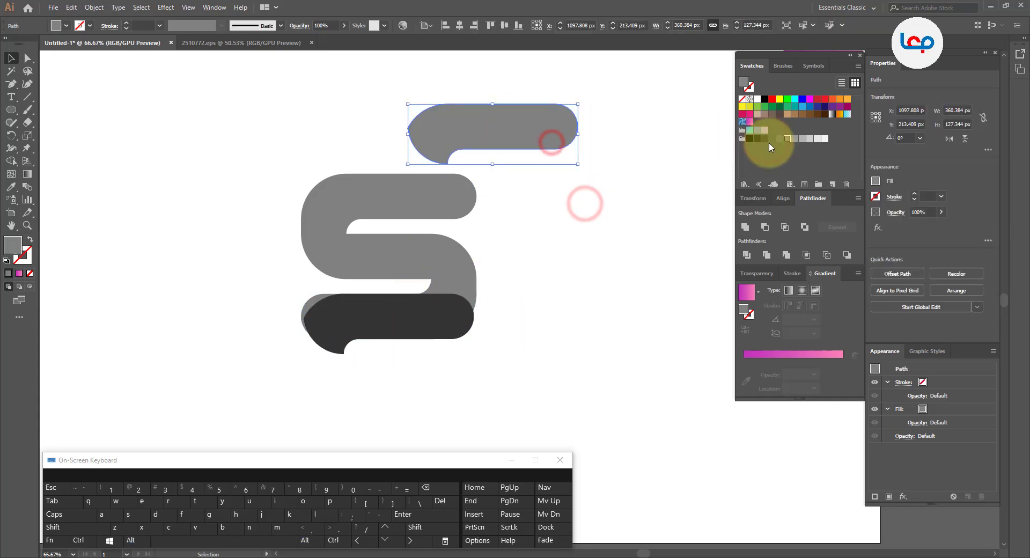
click(766, 140)
click(629, 181)
Move the loose dark arm piece left so it lines up directly above the S's upper arm
drag(540, 119, 421, 130)
click(535, 209)
click(494, 187)
Reflect the dark piece on the S's lower arm across the vertical axis
click(395, 314)
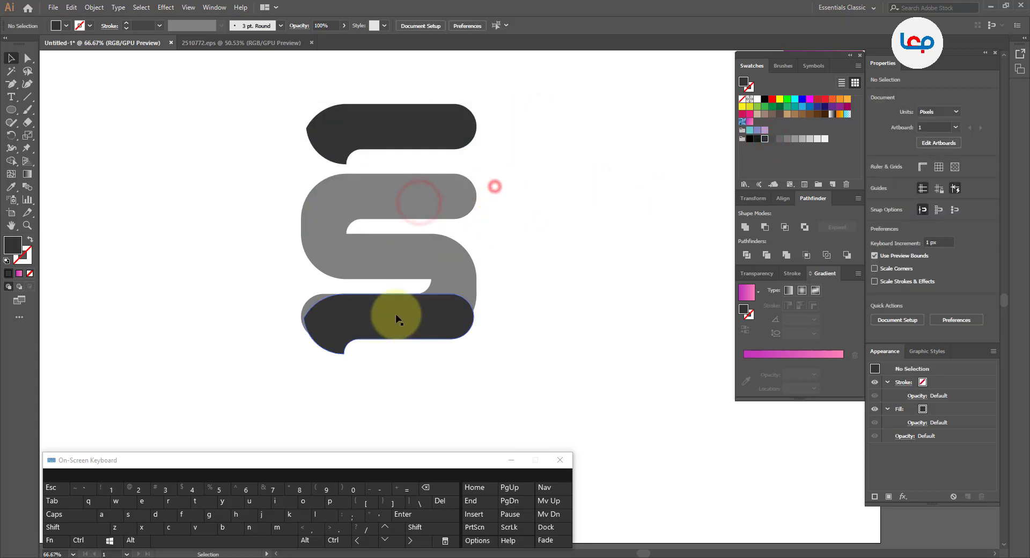
right_click(393, 311)
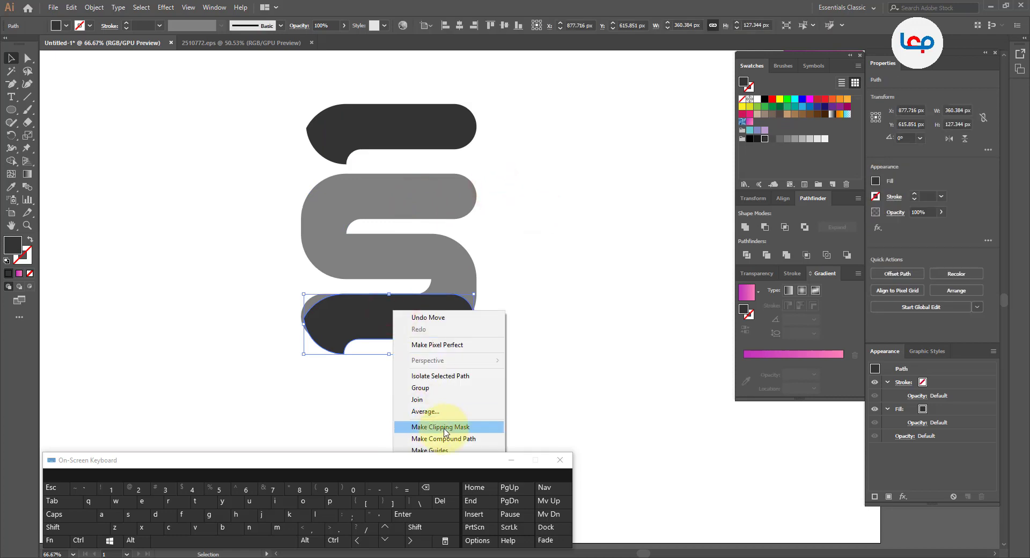
click(366, 390)
scroll(386, 288, down, 2)
scroll(392, 276, up, 2)
right_click(388, 269)
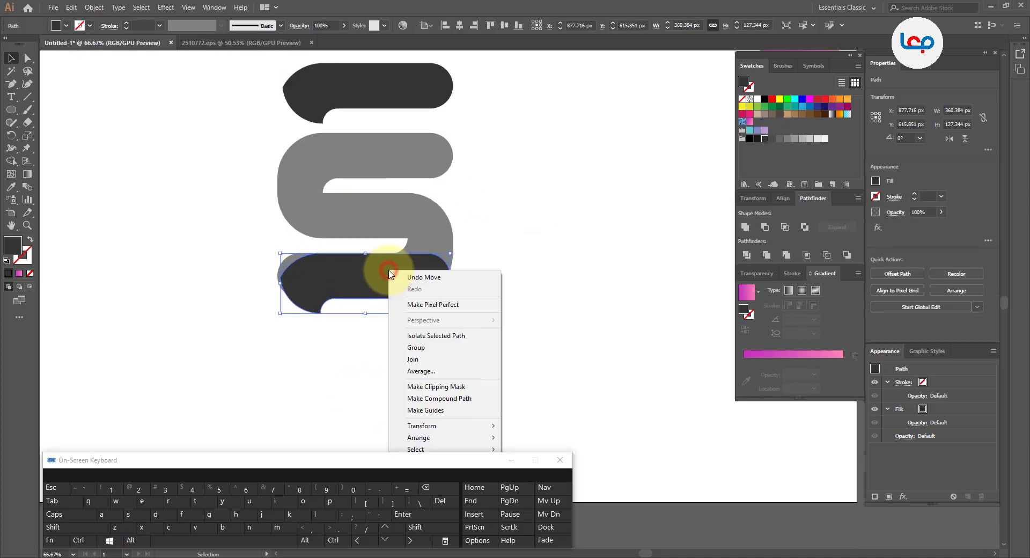
mouse_move(458, 430)
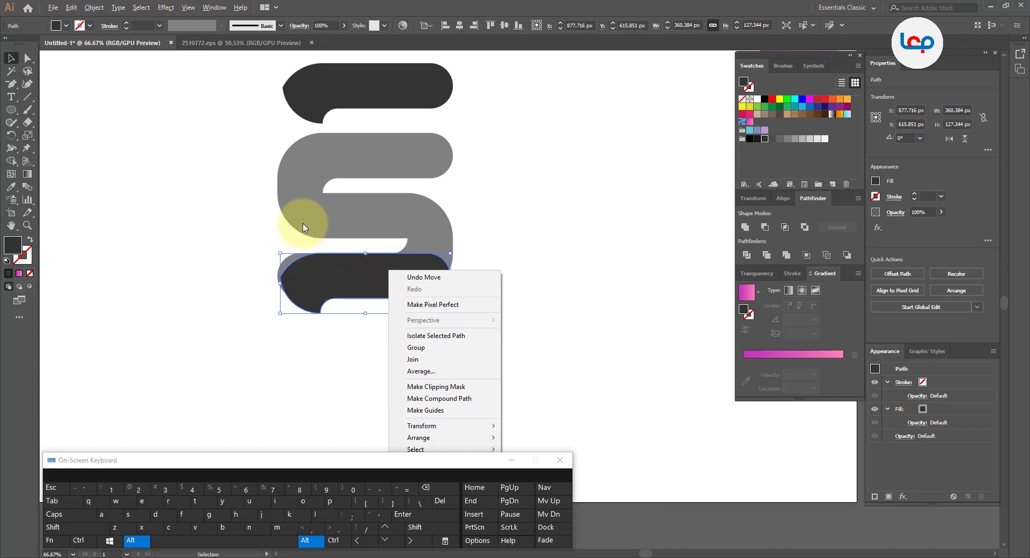
scroll(347, 183, down, 2)
right_click(363, 218)
mouse_move(451, 437)
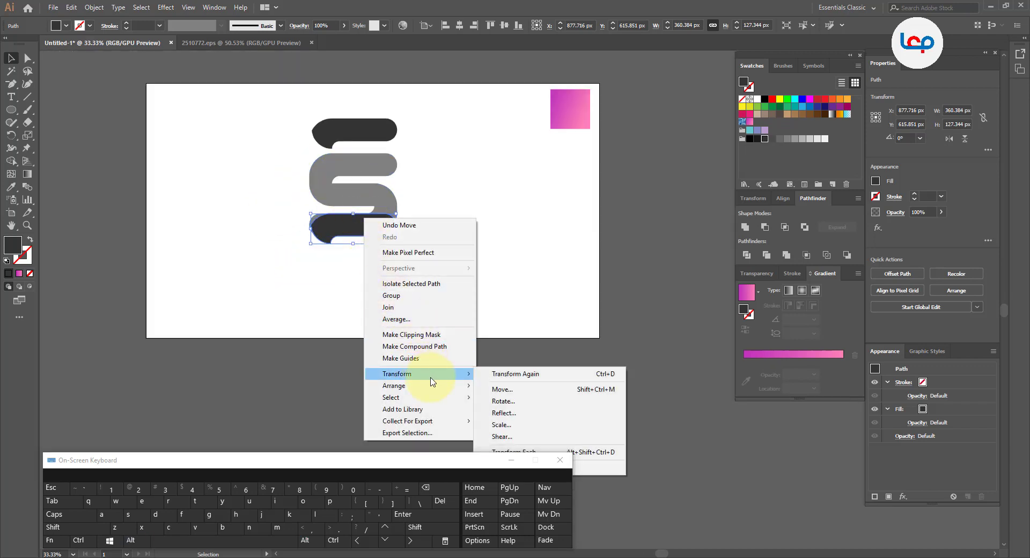
click(502, 413)
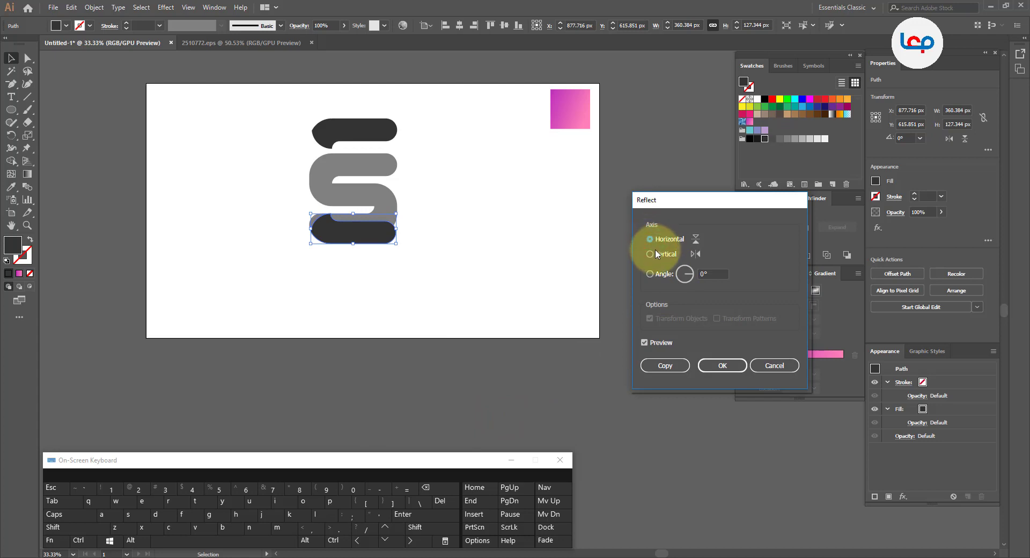
click(722, 366)
Reflect the lower dark piece across the horizontal axis
right_click(381, 228)
mouse_move(429, 381)
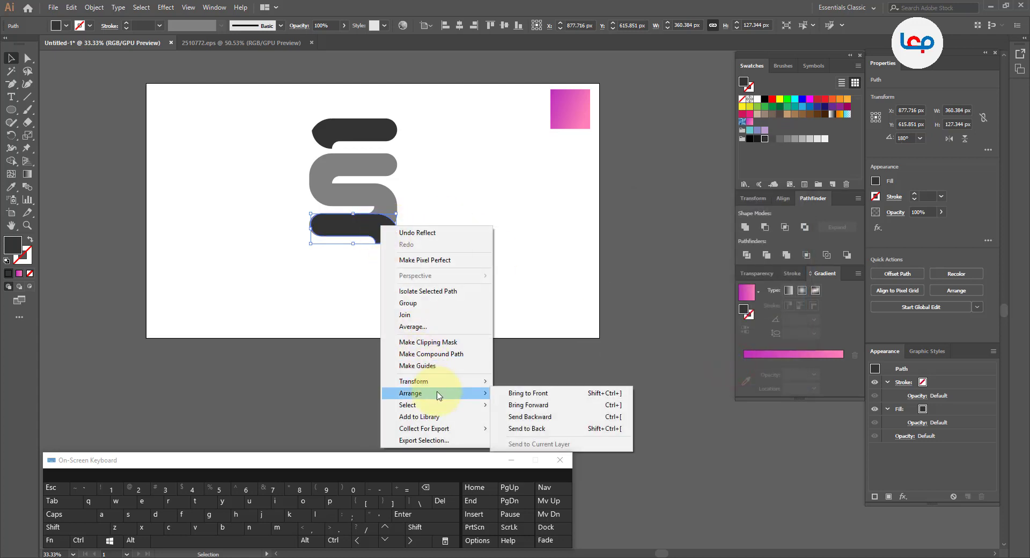
click(523, 420)
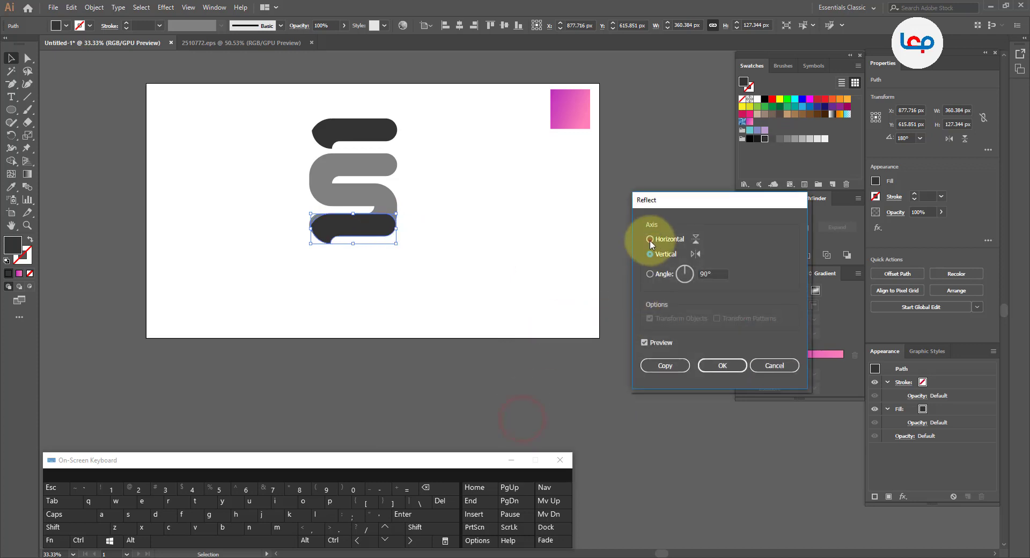
click(723, 366)
Move the two dark pieces so they fit exactly over the S's lower and upper arms
scroll(352, 120, up, 2)
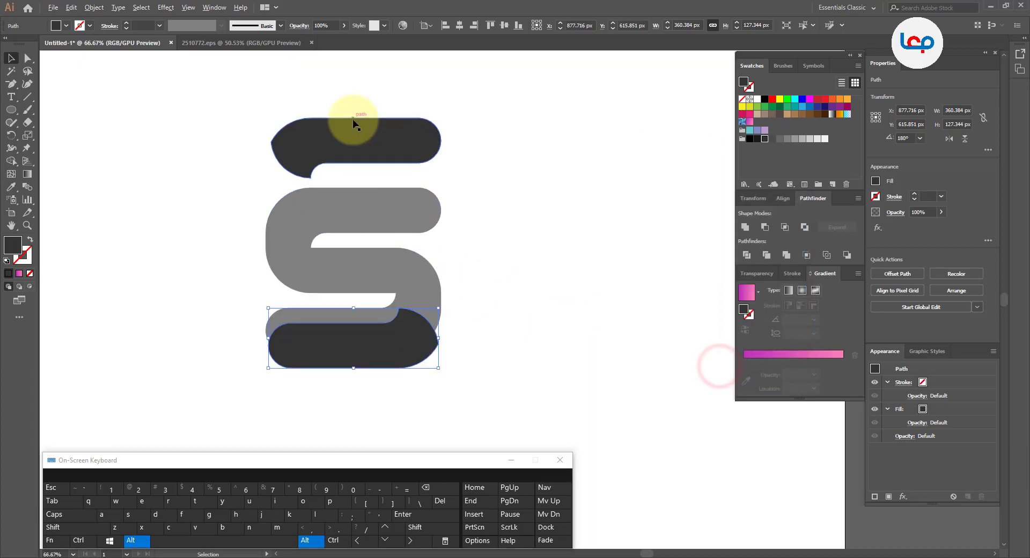
drag(377, 356, 376, 341)
click(522, 333)
drag(379, 141, 380, 207)
click(477, 177)
scroll(414, 214, down, 1)
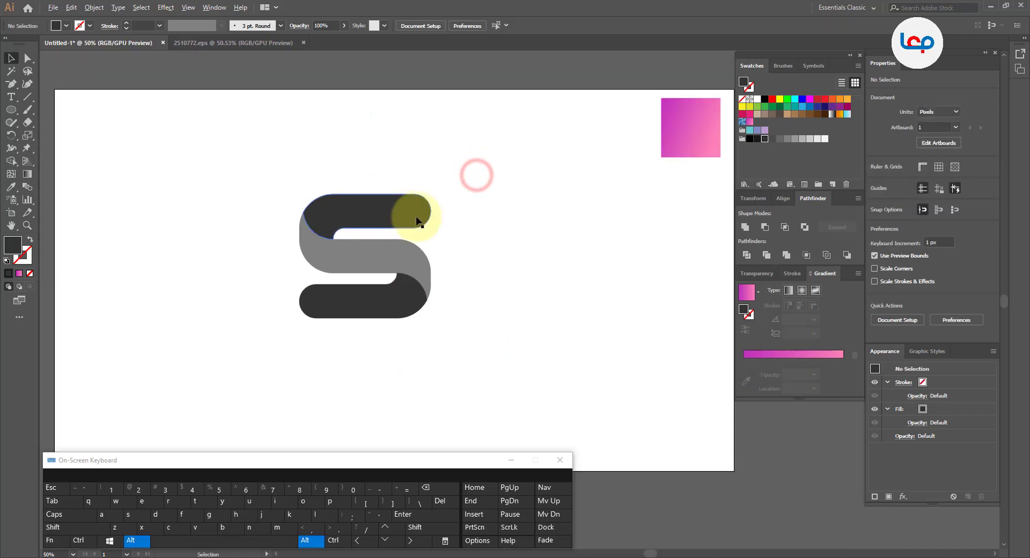
click(484, 223)
scroll(361, 195, up, 1)
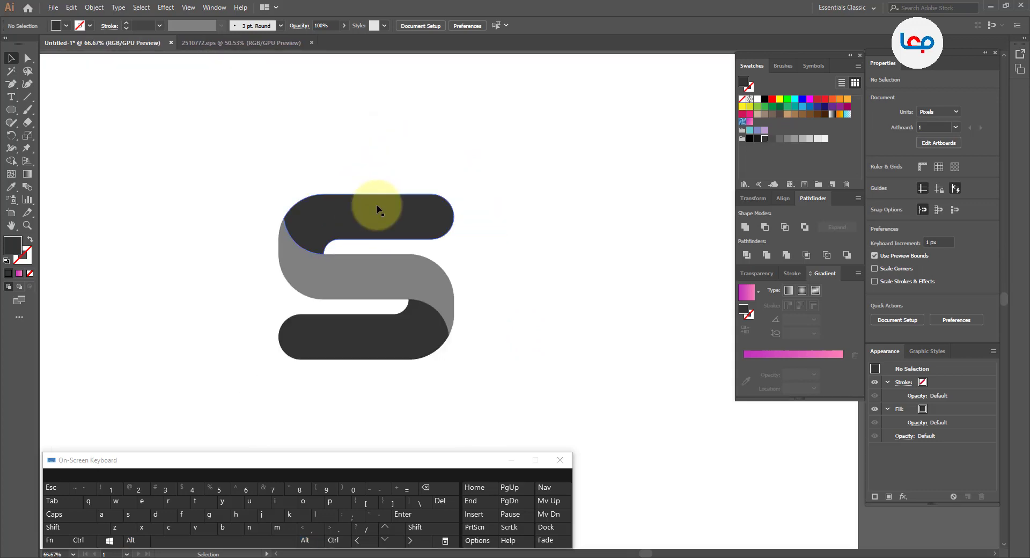
Move the upper dark piece straight up above the S and the lower one straight down below it
drag(376, 207, 371, 141)
drag(370, 140, 370, 139)
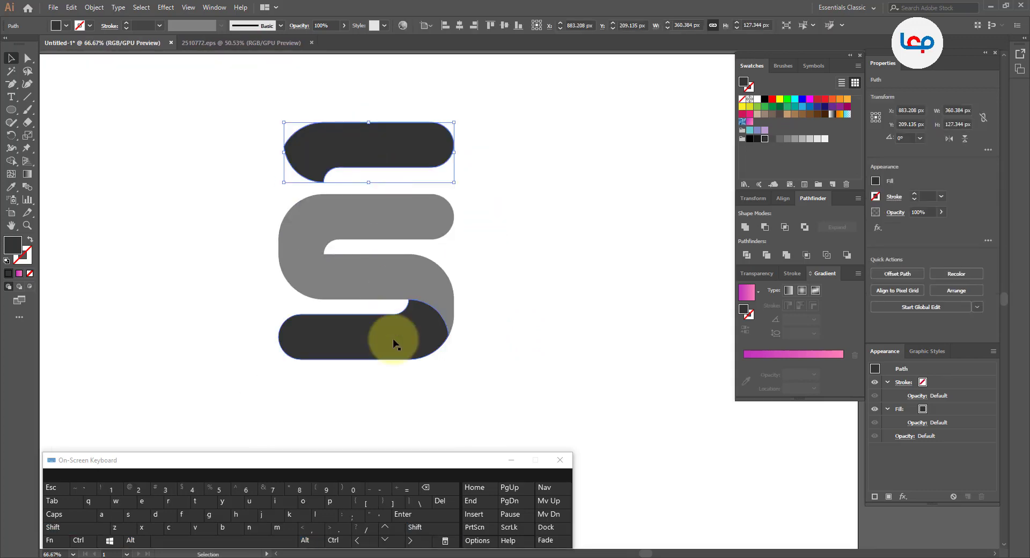
click(385, 336)
click(386, 393)
click(378, 336)
drag(377, 333, 375, 395)
click(485, 320)
scroll(372, 250, down, 3)
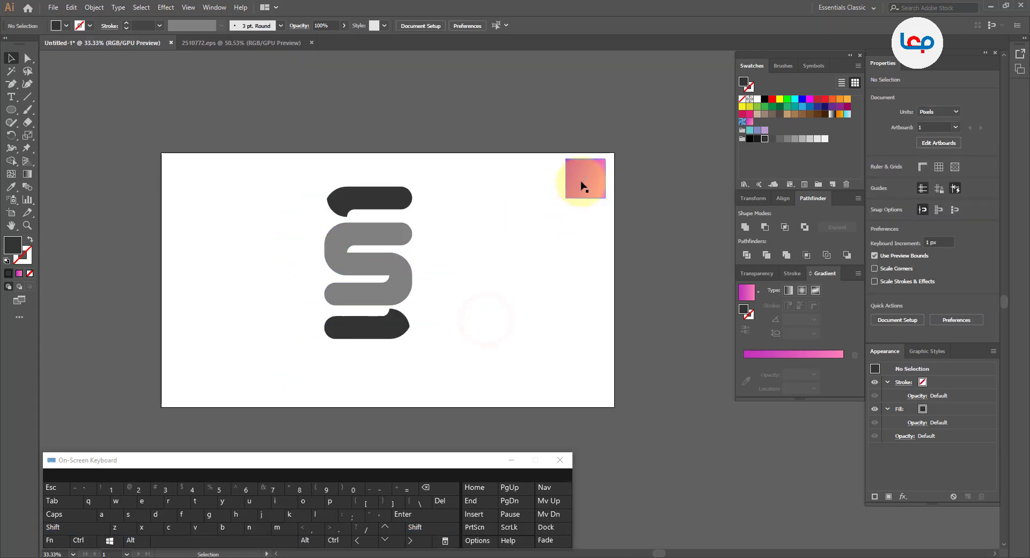
Move the pink-purple gradient square beside the S and fill the gray S with its gradient using the Eyedropper
drag(582, 183, 476, 244)
scroll(397, 266, up, 3)
click(368, 229)
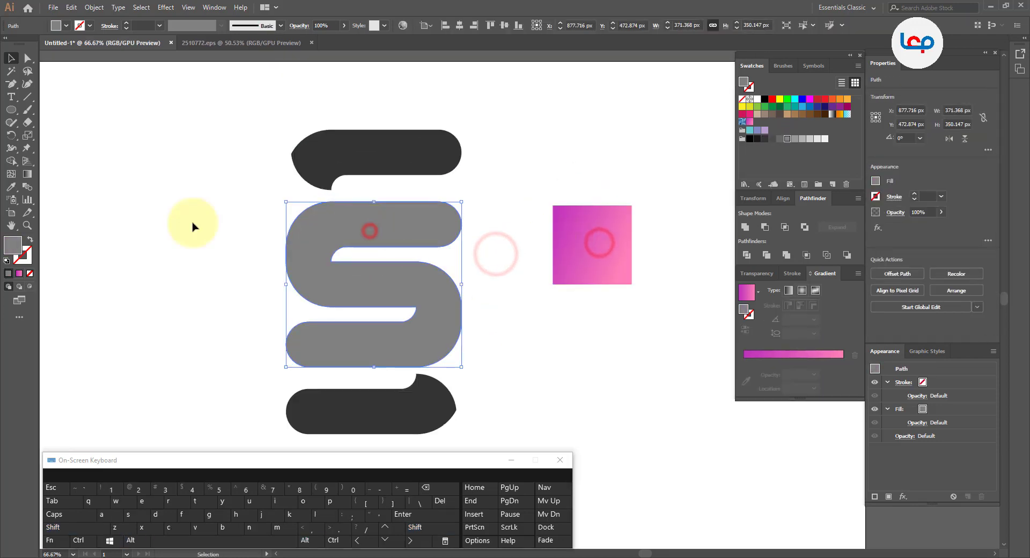
click(11, 187)
click(593, 213)
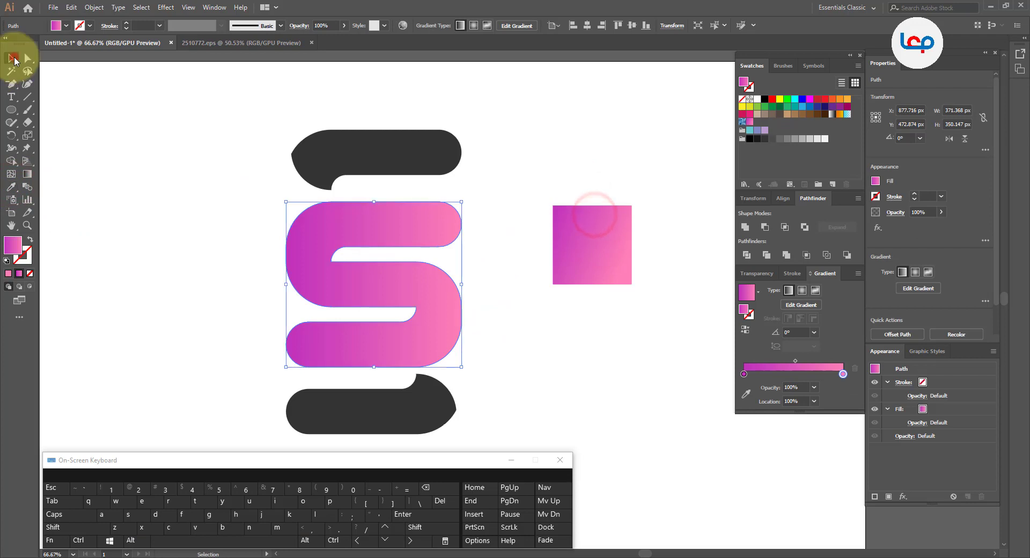
Move the gradient square farther from the S and fill the upper dark piece with its gradient using the Eyedropper
drag(591, 230, 634, 181)
click(553, 259)
click(418, 163)
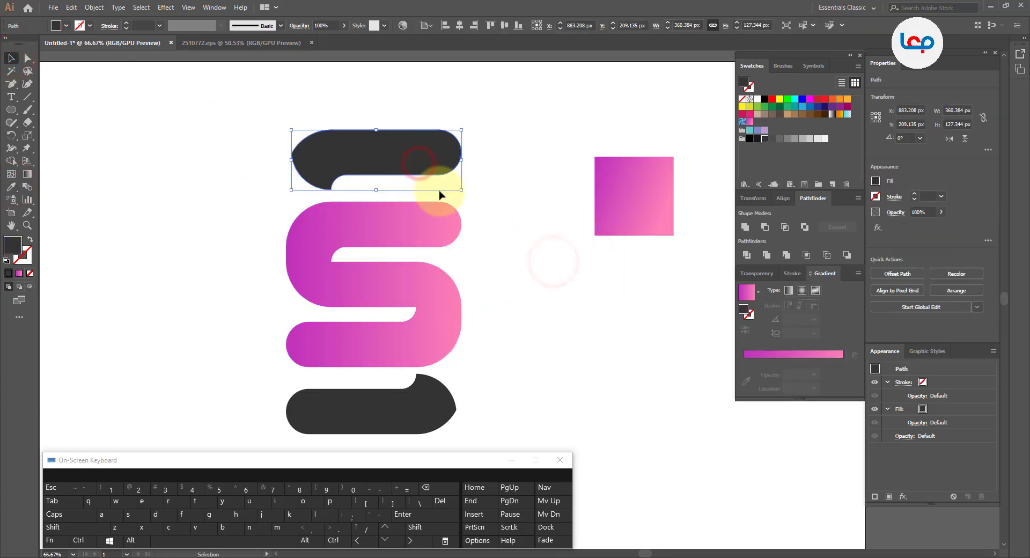
click(10, 187)
click(629, 194)
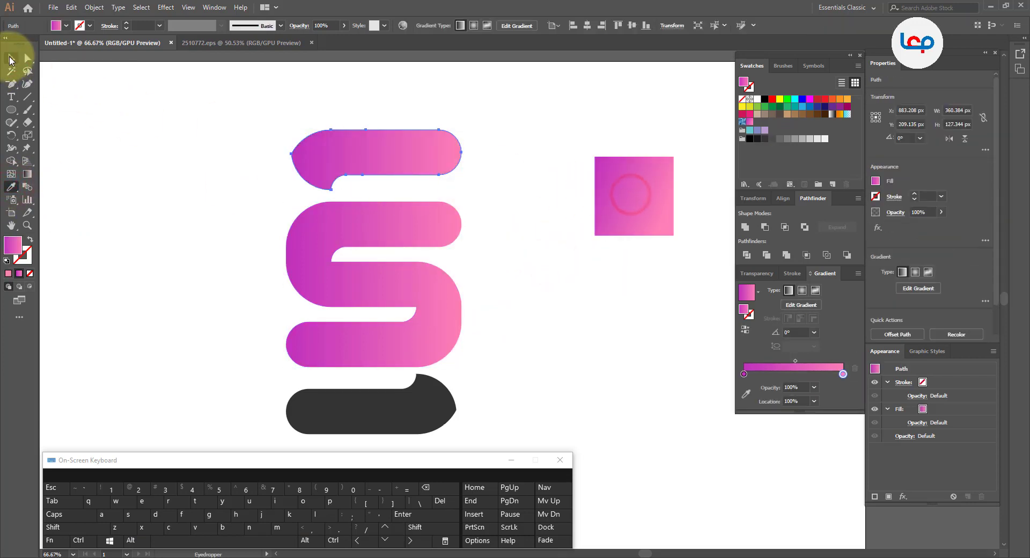
click(11, 59)
click(88, 115)
Fill the lower dark piece with the square's pink-purple gradient using the Eyedropper
click(345, 402)
click(10, 187)
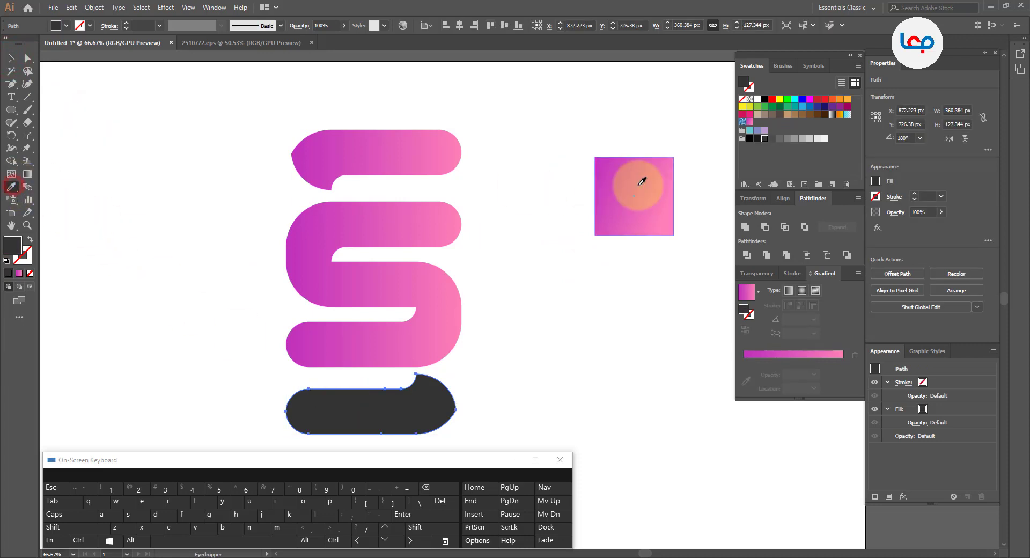
click(641, 181)
click(11, 58)
click(146, 189)
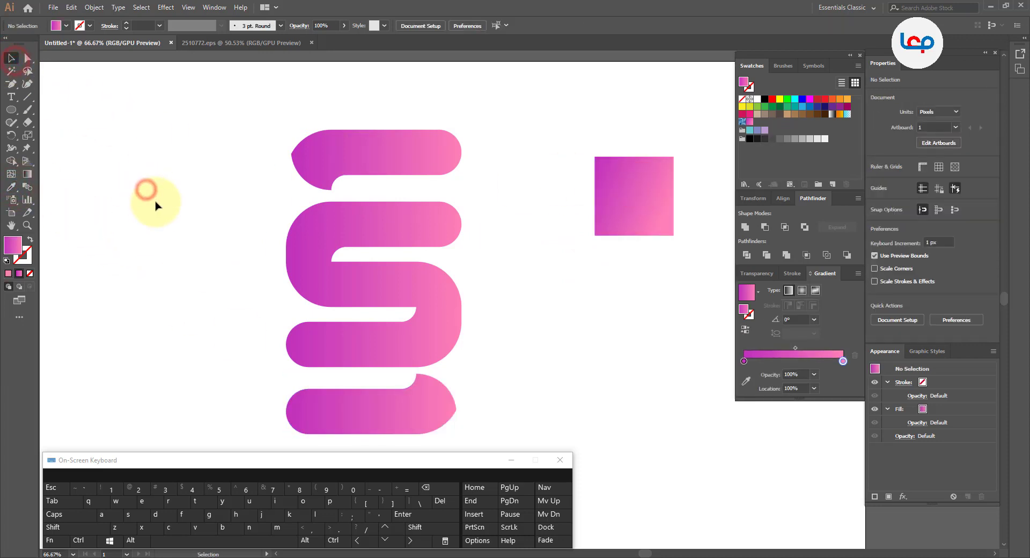
Move the upper and lower gradient pieces vertically back onto the matching arms of the S
drag(416, 149, 416, 225)
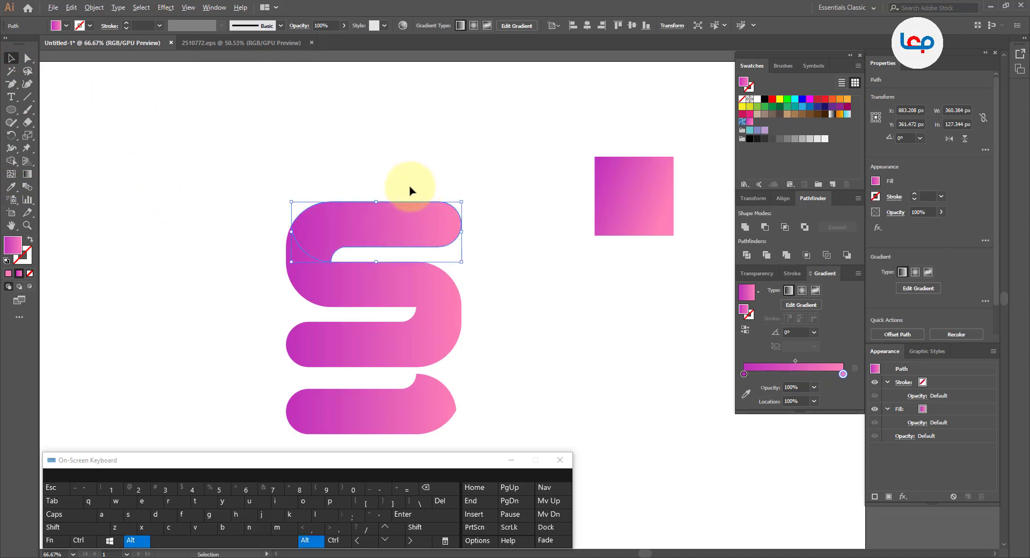
click(392, 423)
drag(392, 382, 394, 361)
click(542, 356)
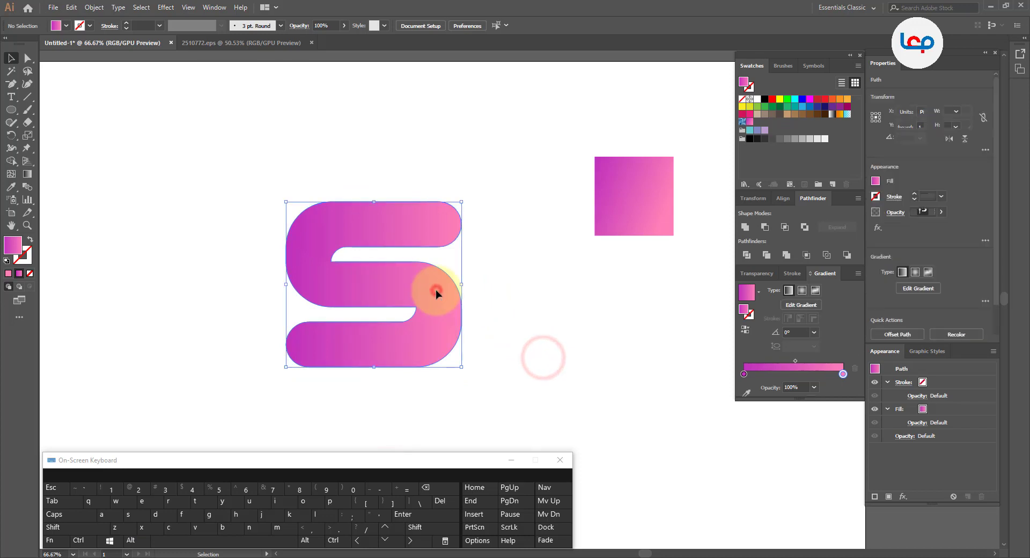
Reverse the main S shape's gradient with the Gradient tool, running from purple on the right to pink on the left
click(435, 290)
click(27, 174)
drag(486, 290, 267, 279)
drag(494, 281, 287, 287)
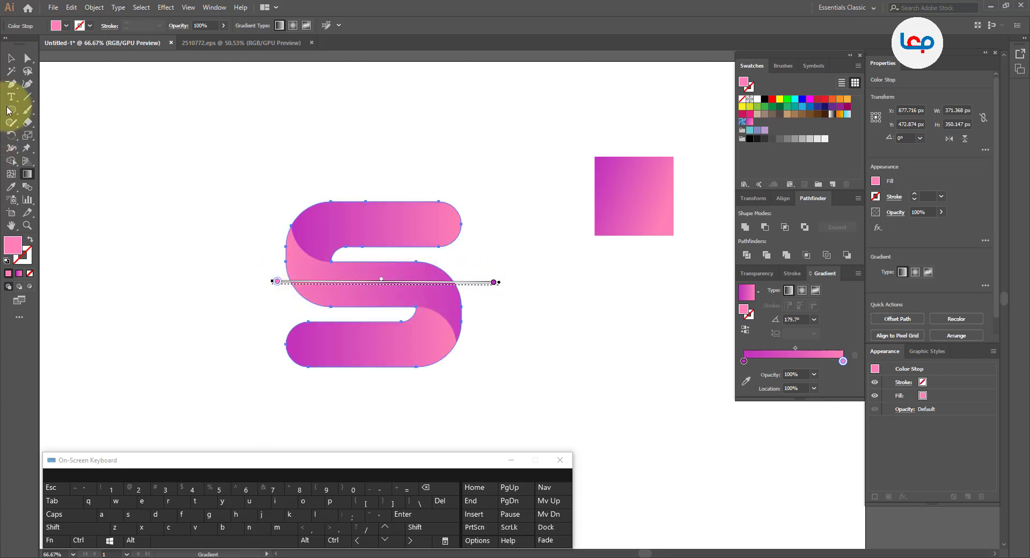
click(8, 60)
click(133, 131)
Slant the upper arm's gradient to about 10.4°, running from purple at the left fold up to pink at the right end
click(356, 216)
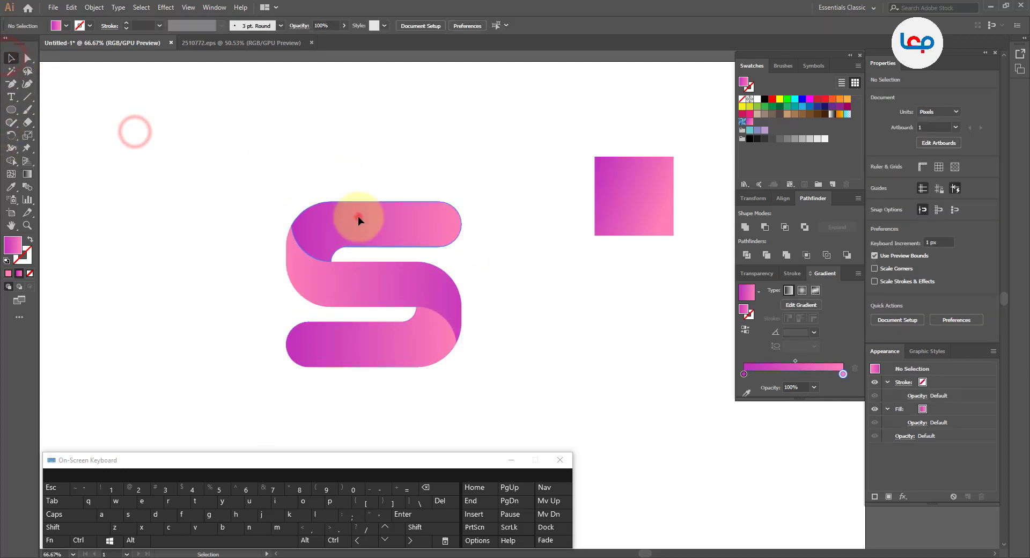
click(27, 178)
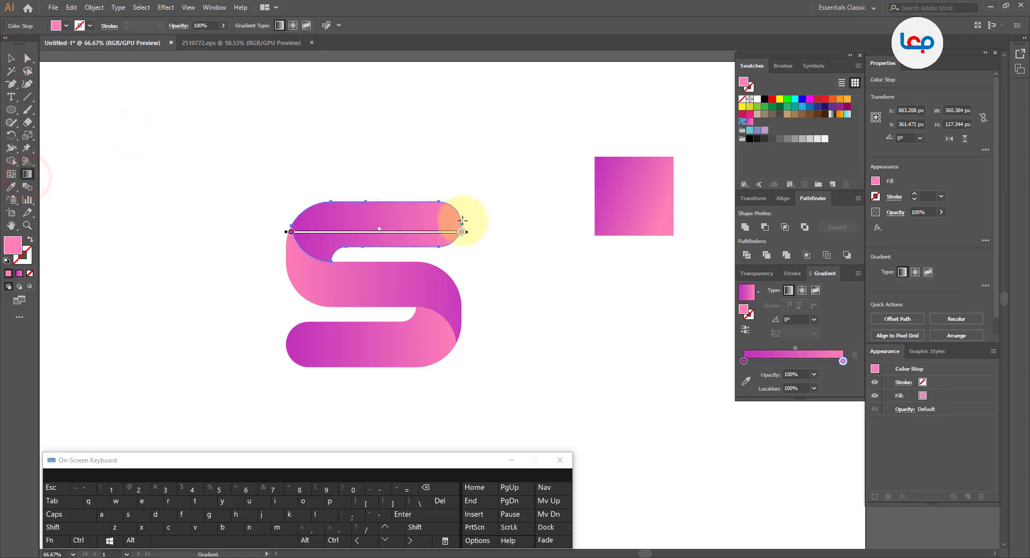
mouse_move(463, 220)
mouse_down()
mouse_move(294, 225)
mouse_move(446, 220)
mouse_up()
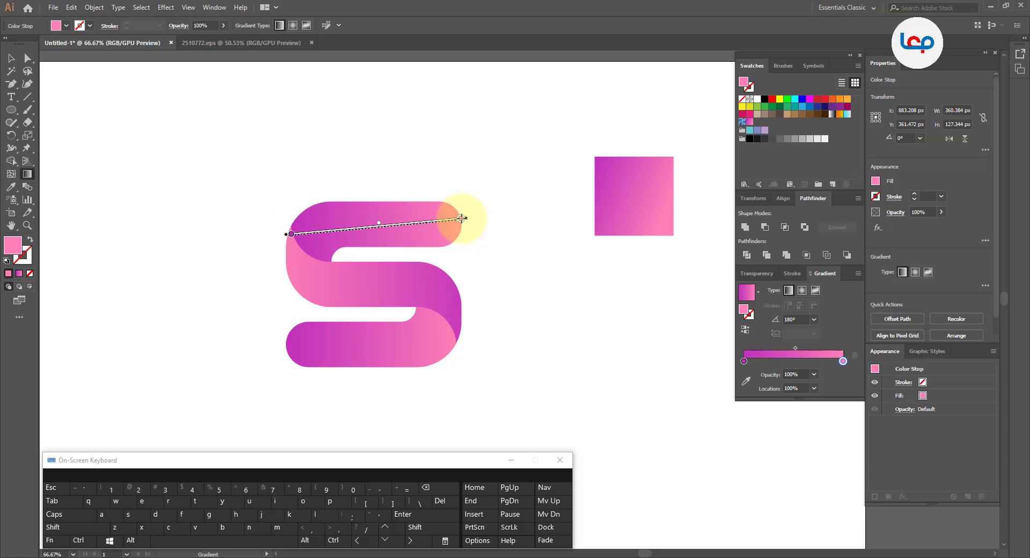
click(295, 240)
drag(297, 243, 457, 213)
click(11, 57)
click(166, 135)
Slant the lower arm's gradient to about 7.9°, purple at the left end, and shift its midpoint slightly toward the pink end
click(348, 350)
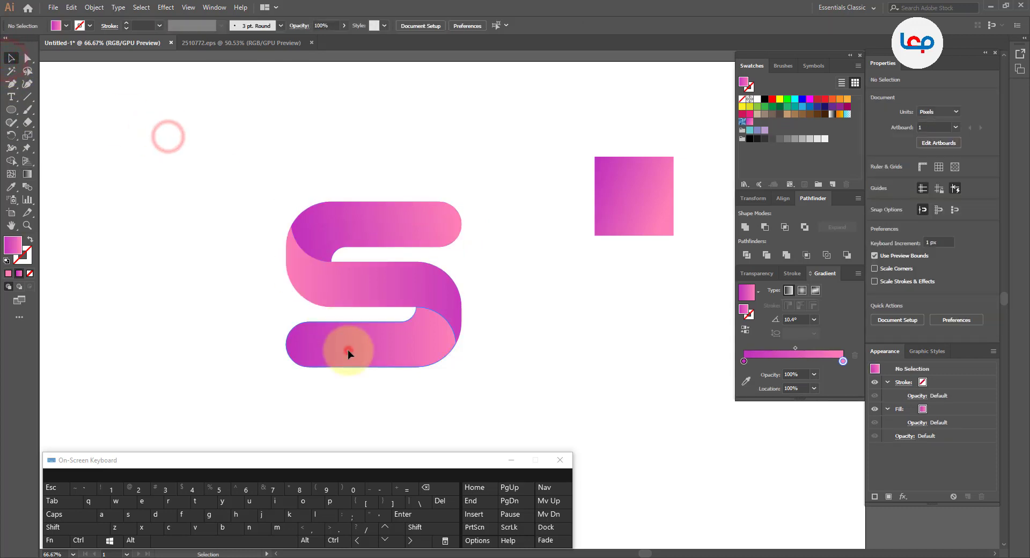
click(28, 175)
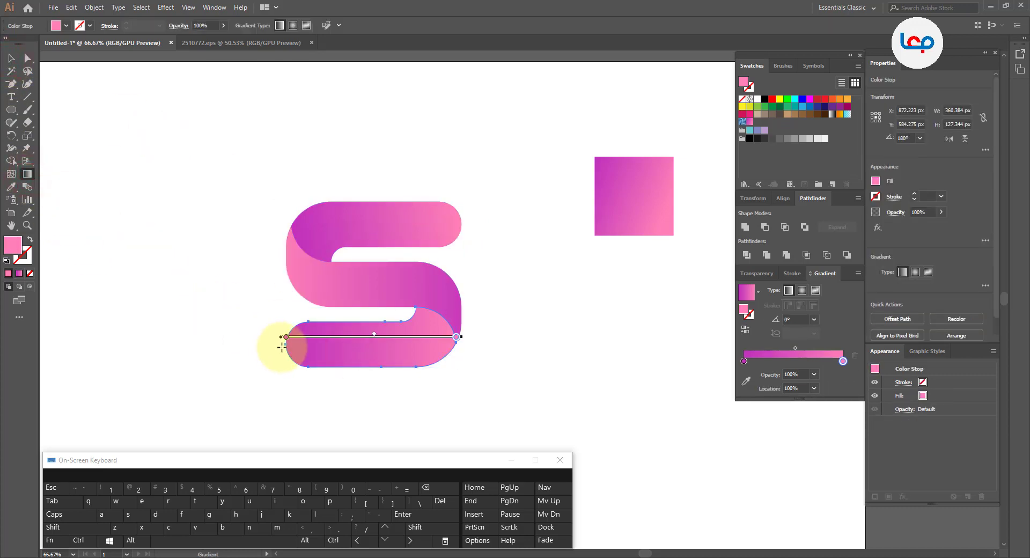
drag(283, 348, 445, 323)
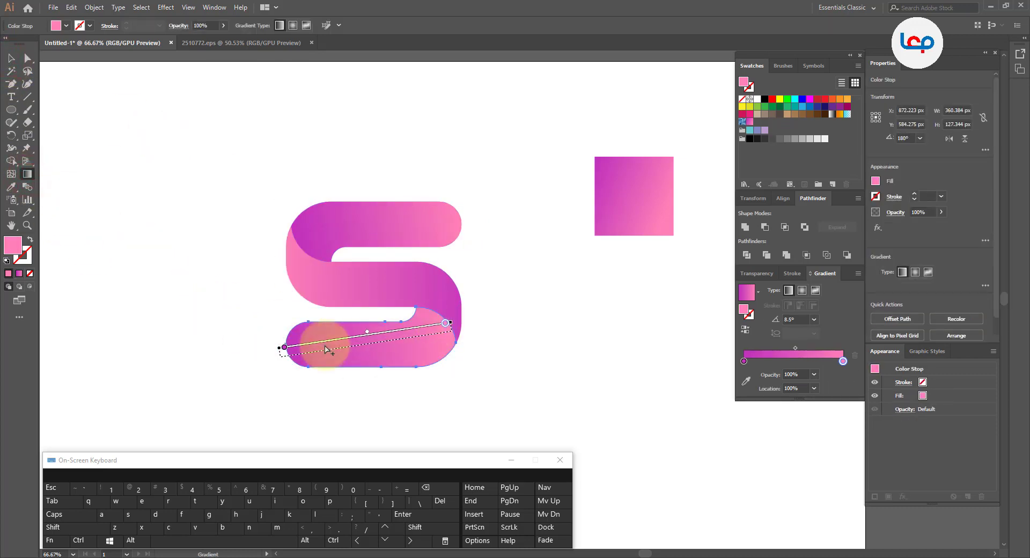
drag(284, 353, 284, 354)
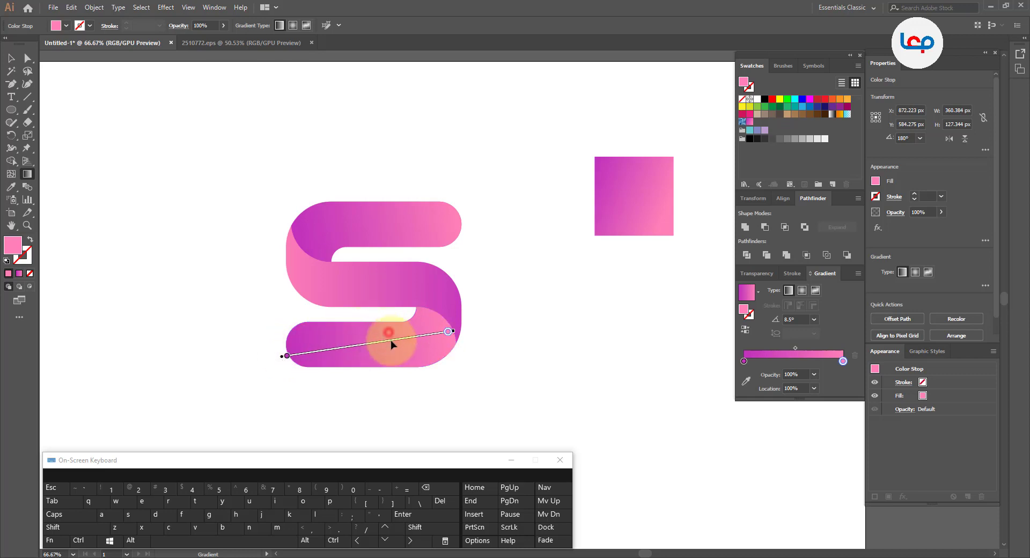
drag(392, 340, 392, 343)
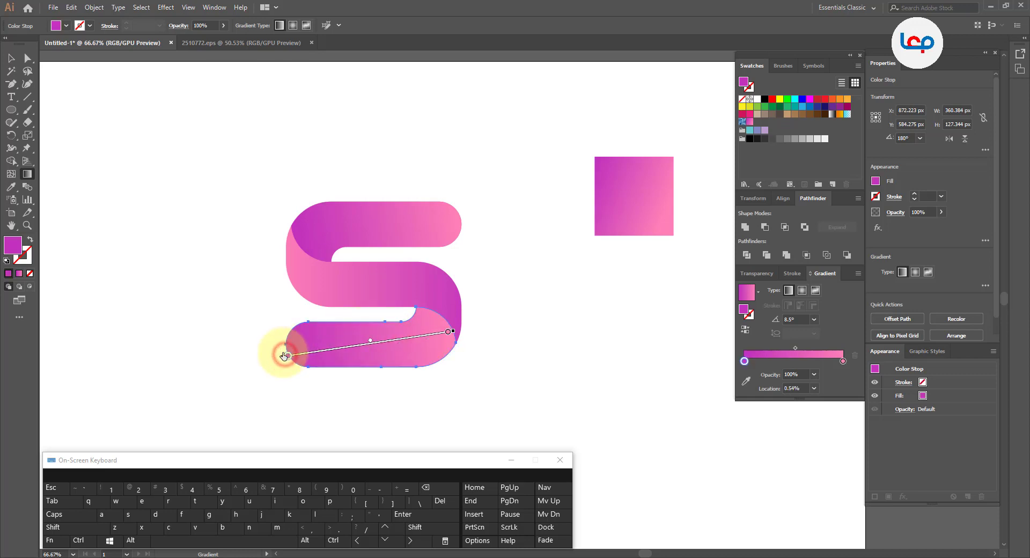
drag(284, 345, 444, 328)
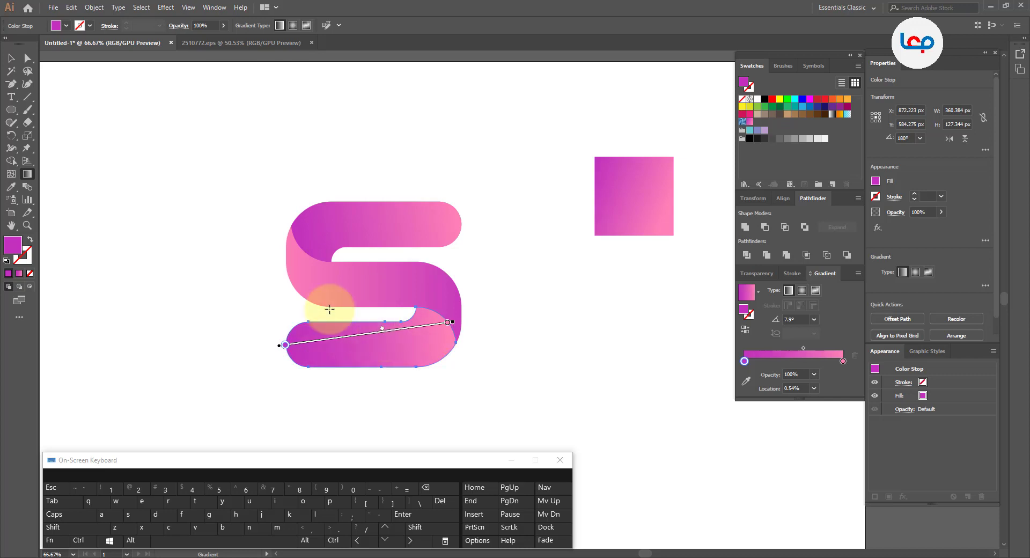
click(11, 58)
click(226, 228)
Shift the midpoint of the main S shape's gradient slightly toward its purple end
click(359, 273)
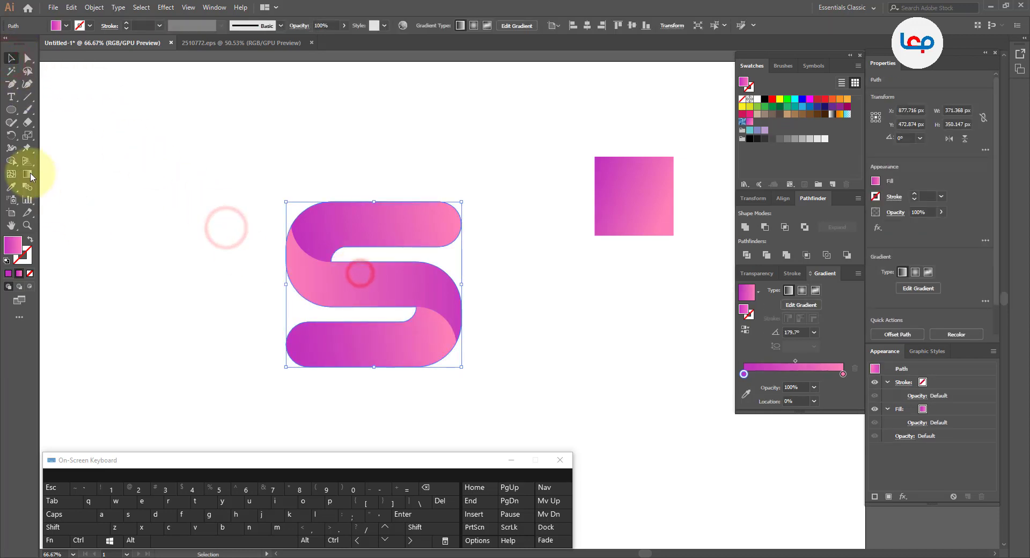
click(27, 173)
drag(382, 282, 424, 290)
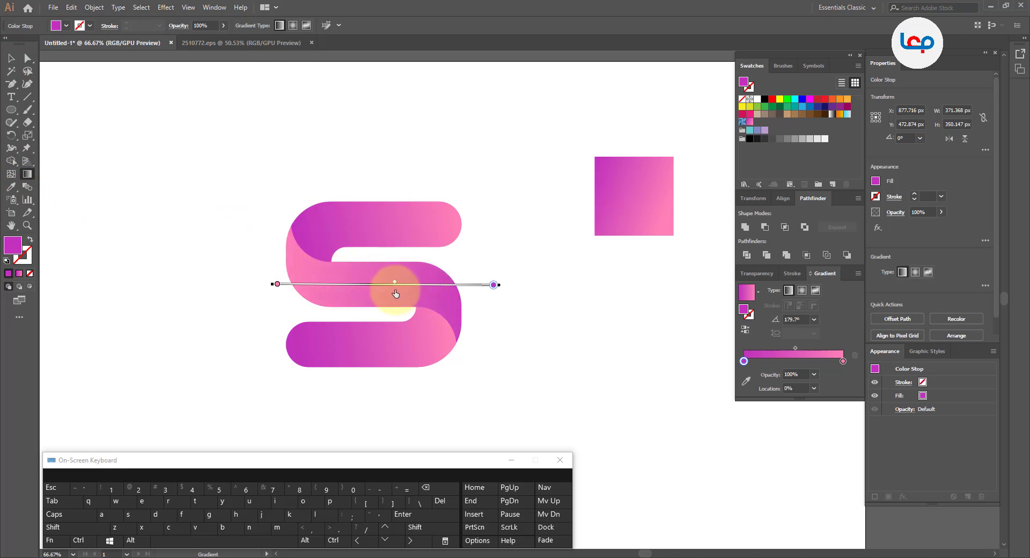
click(11, 58)
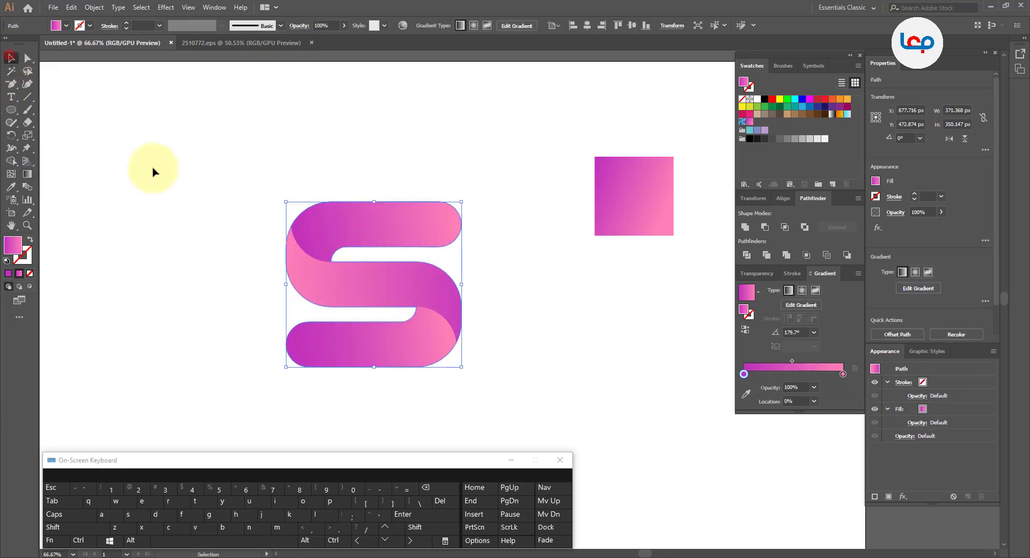
click(176, 179)
Select all three S pieces and rotate them clockwise together so the arms slope down to the right
alt+scroll(412, 227, down, 1)
drag(446, 186, 322, 334)
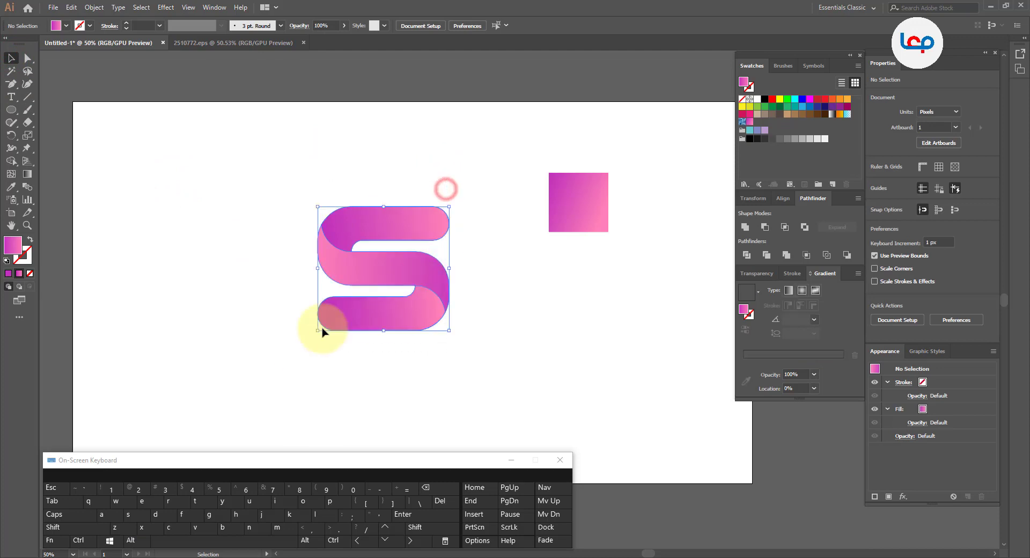
drag(452, 202, 499, 260)
click(498, 257)
key(ctrl+plus)
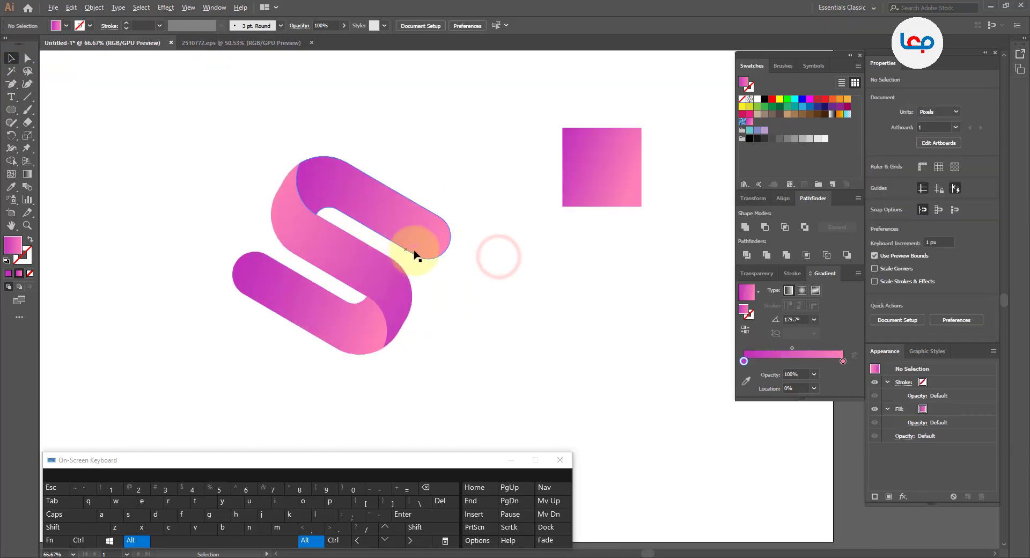
click(473, 274)
alt+scroll(345, 201, down, 1)
click(479, 293)
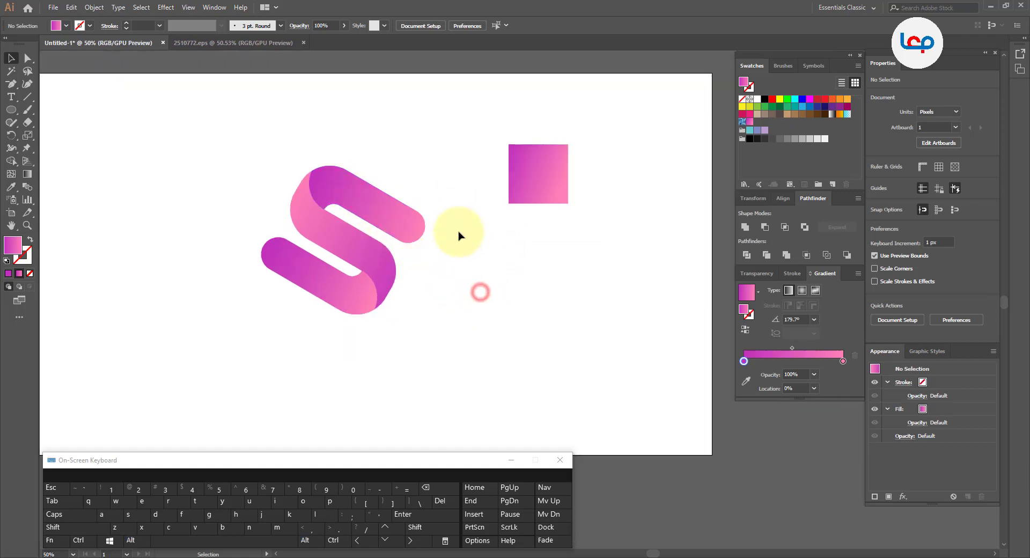
alt+scroll(320, 180, up, 2)
drag(407, 250, 431, 215)
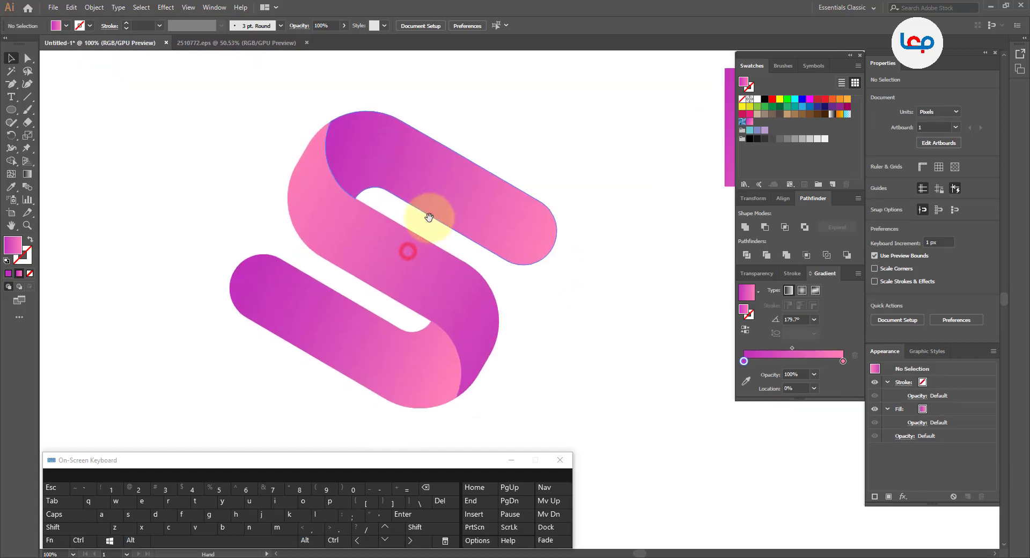
click(557, 172)
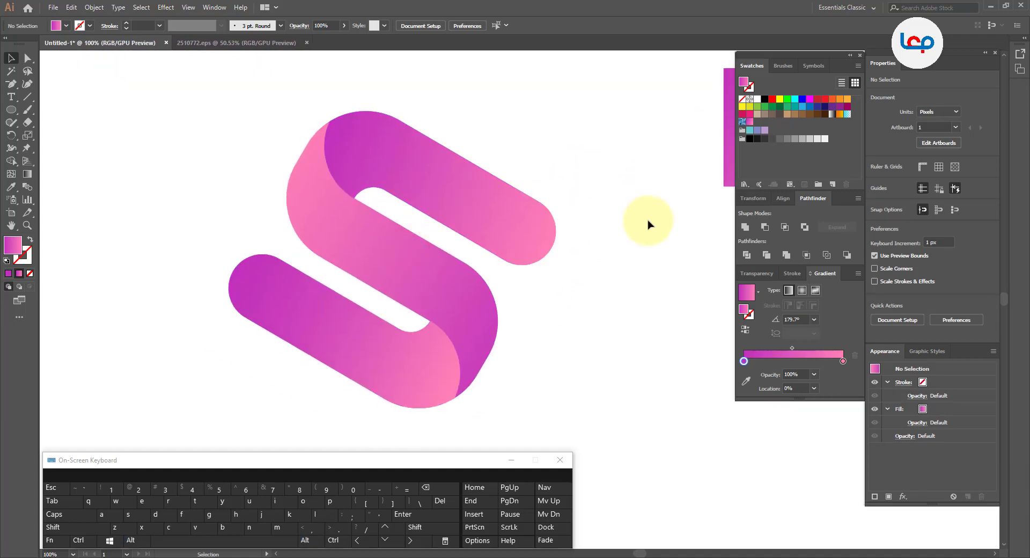